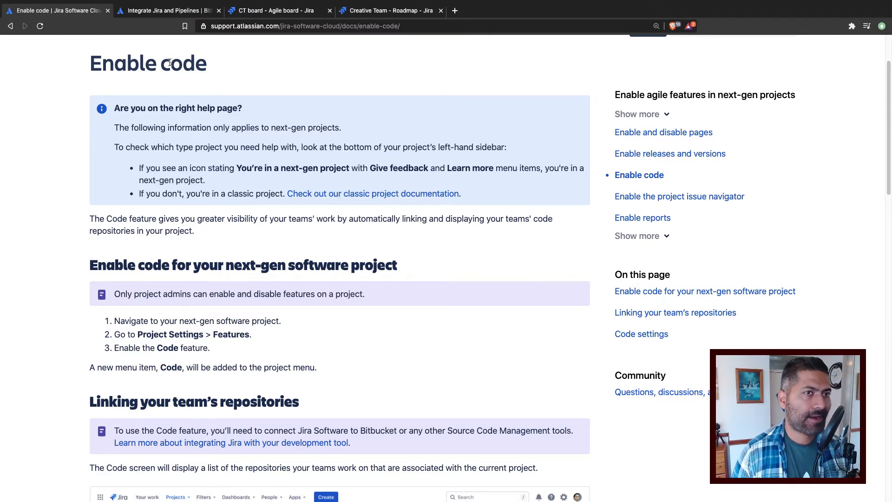
Step: Review the prerequisites and getting-started instructions on the Integrate Jira and Pipelines help page
click(169, 11)
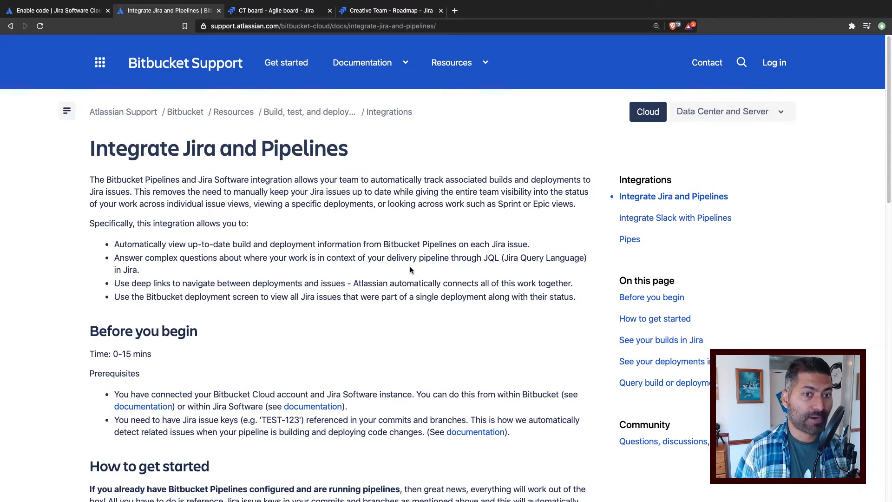
scroll(410, 271, down, 5)
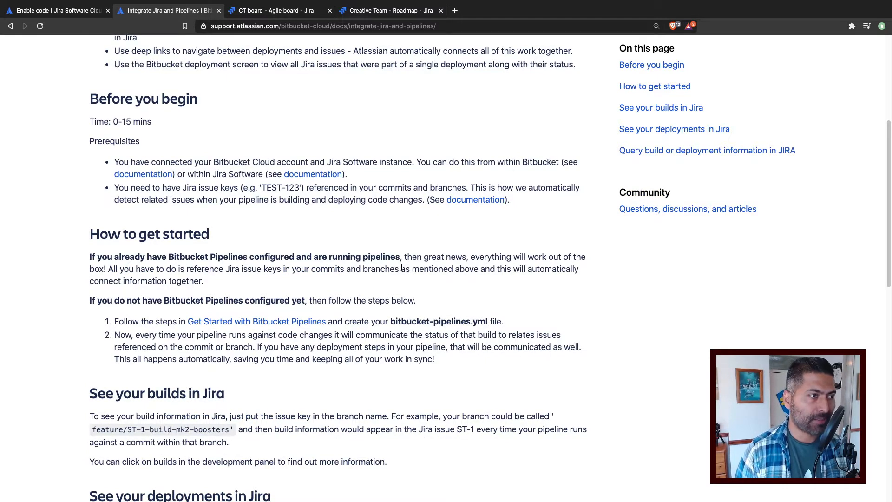
scroll(401, 268, up, 1)
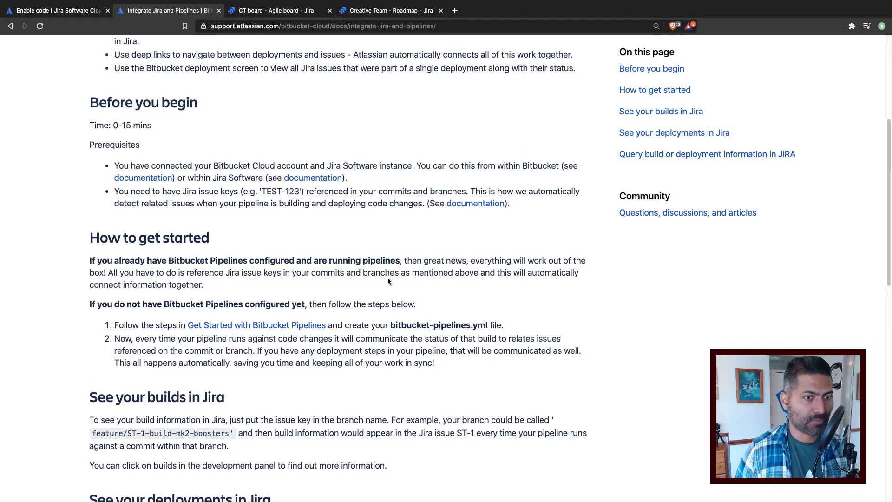
Step: Check in the Creative Team project's feature settings in Jira whether the Code feature is enabled
click(261, 11)
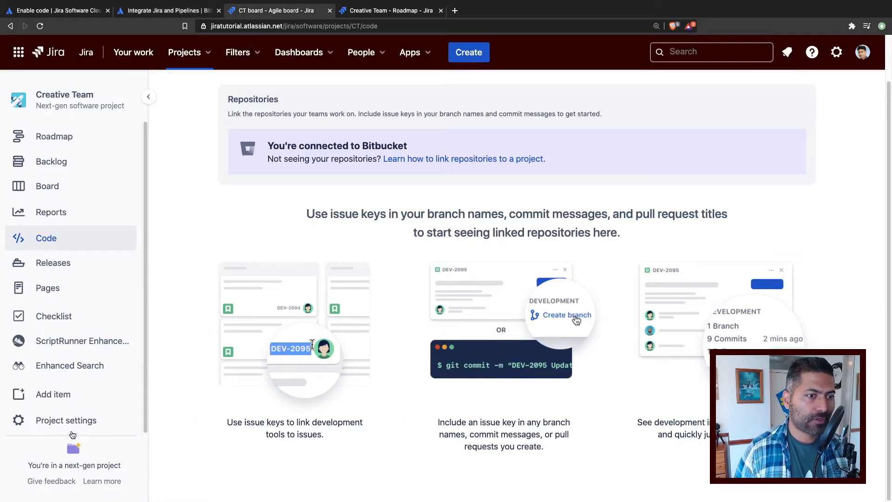
click(72, 421)
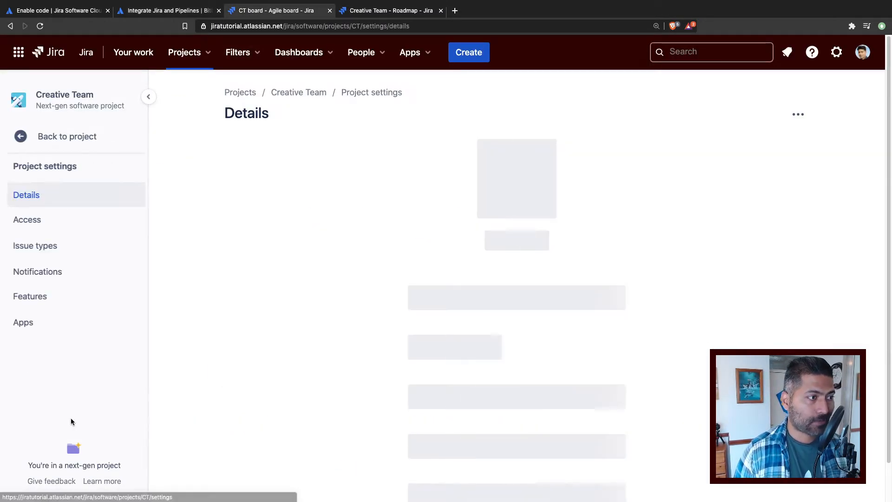
click(40, 299)
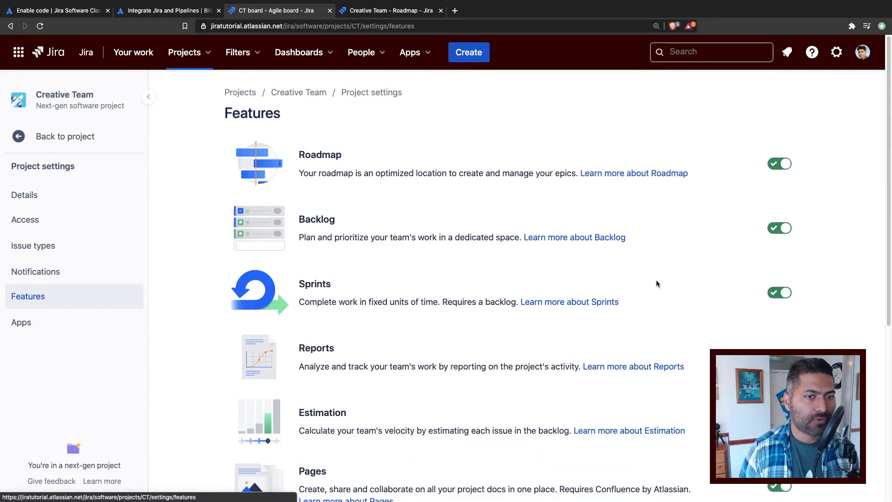
scroll(653, 284, down, 6)
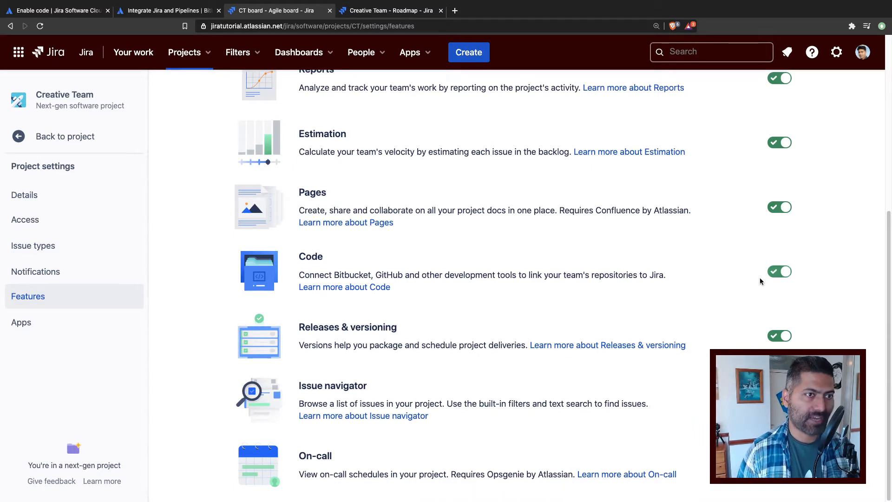
Step: Return to the Creative Team project and examine the linked repositories and guidance on its Code page
click(87, 145)
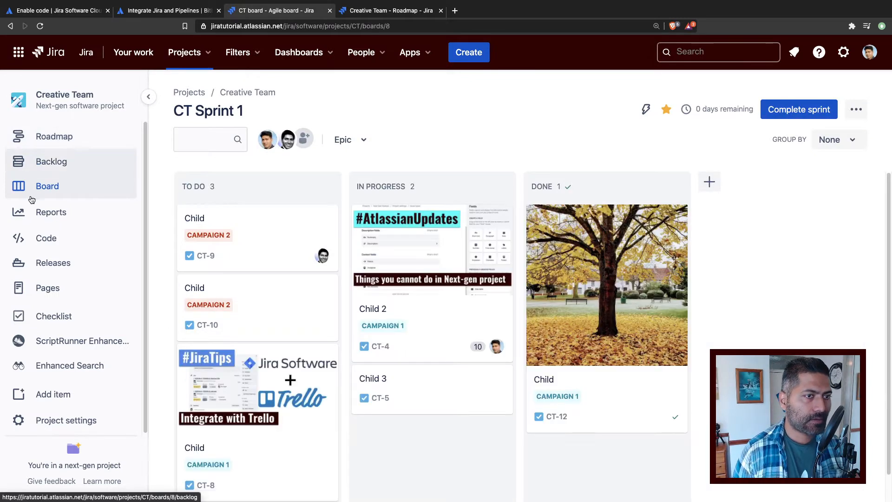
click(70, 246)
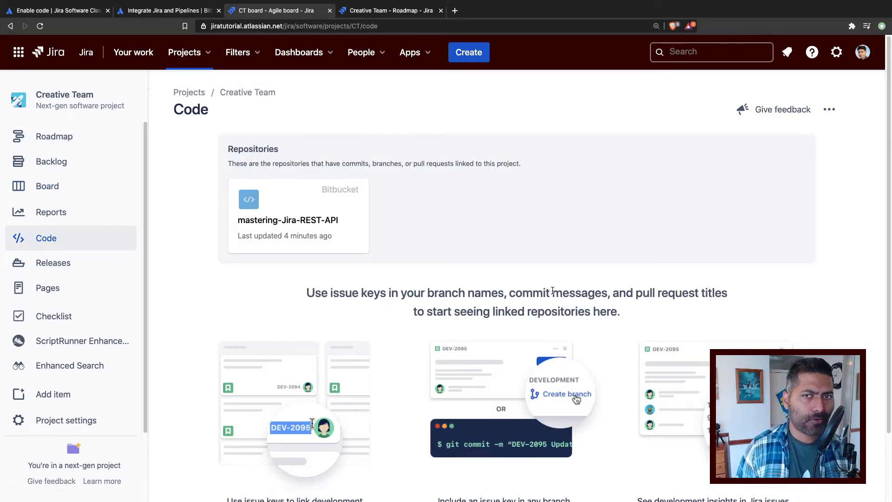
scroll(560, 291, down, 2)
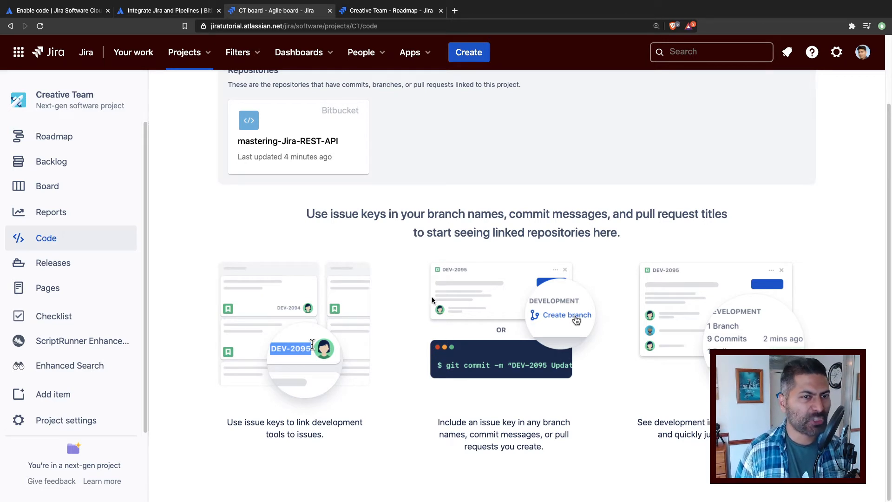
scroll(382, 300, up, 3)
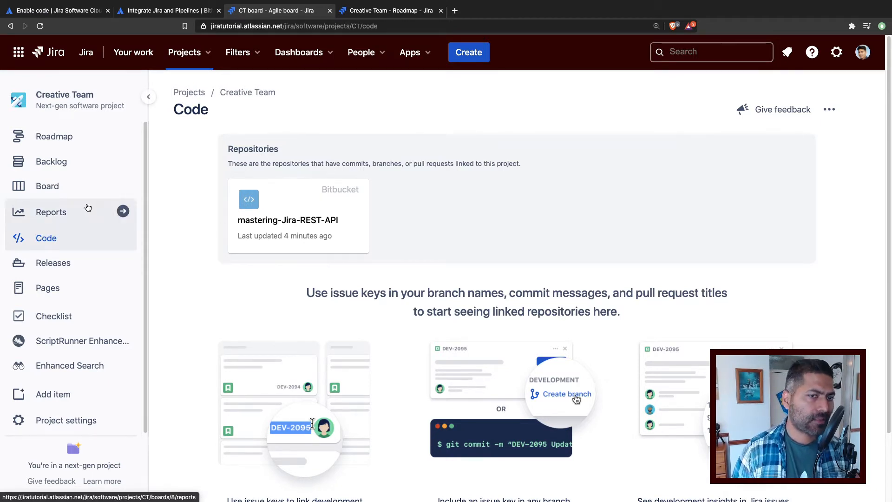
Step: Open the Improvements epic from the Creative Team roadmap and look through its details
click(64, 166)
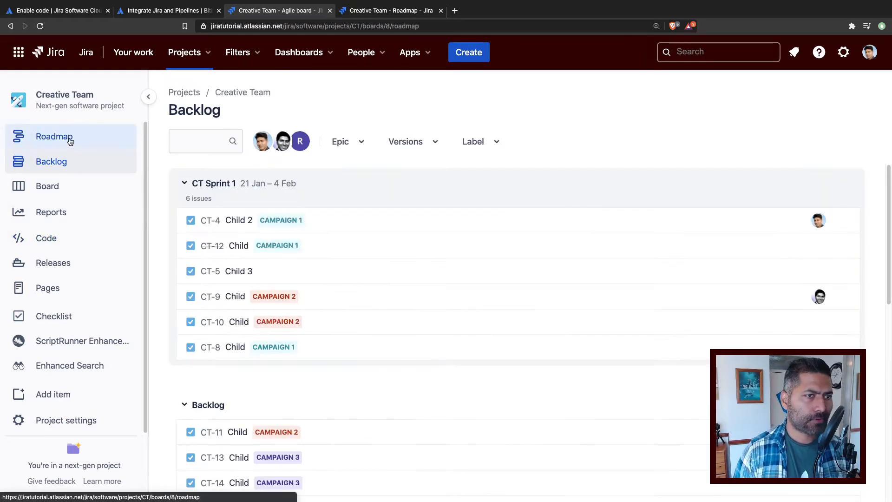
click(70, 142)
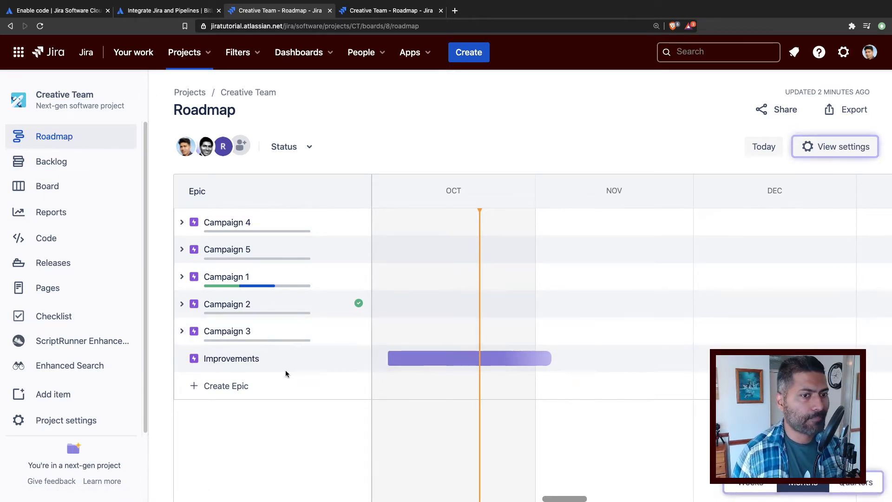
click(219, 359)
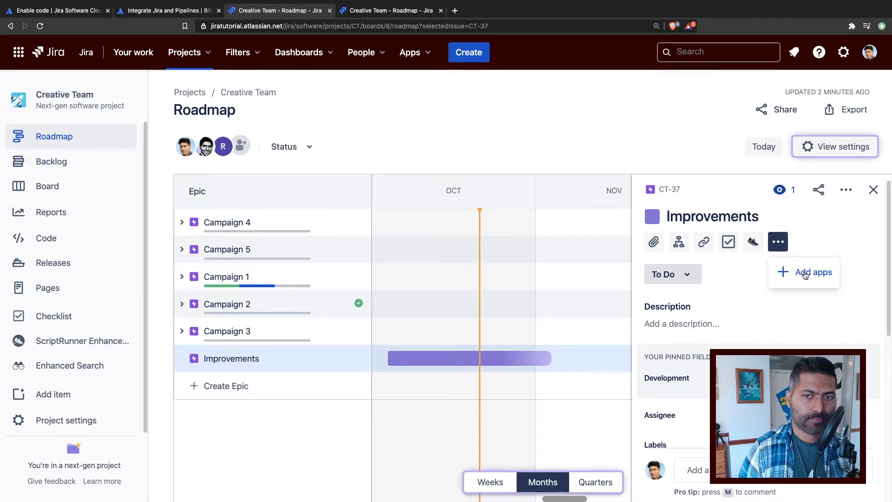
scroll(821, 247, down, 8)
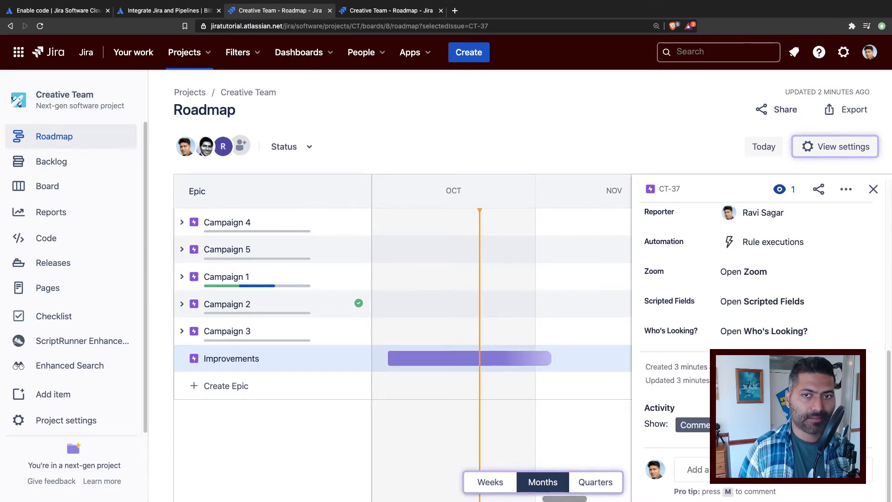
scroll(752, 307, up, 4)
scroll(739, 312, up, 5)
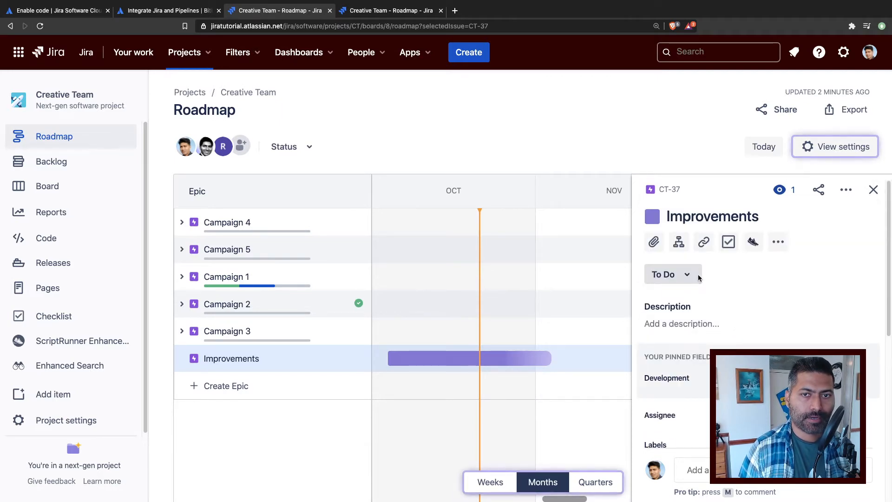
Step: Add a child issue of type Bug named "Hot fix of the API" to the Improvements epic
click(679, 242)
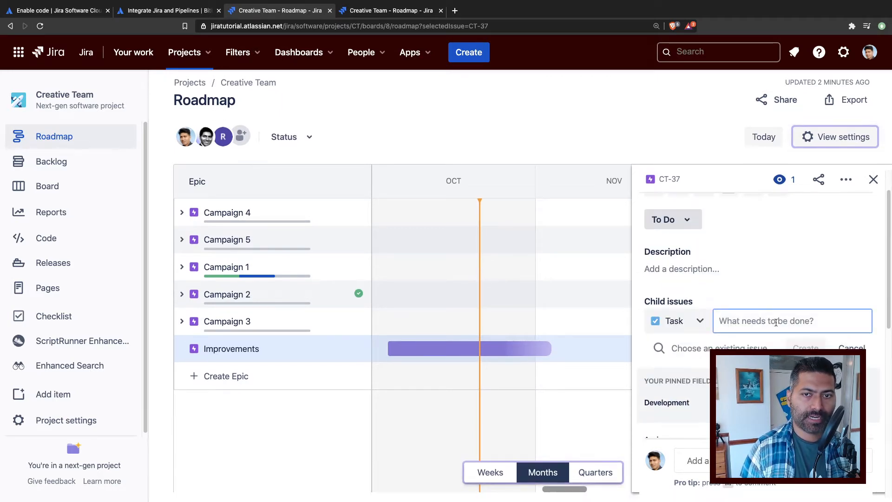
click(700, 321)
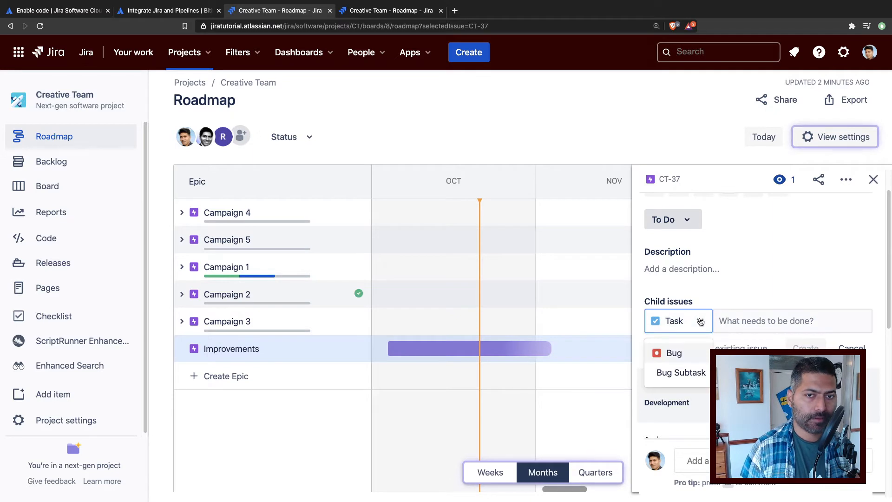
click(674, 355)
click(757, 322)
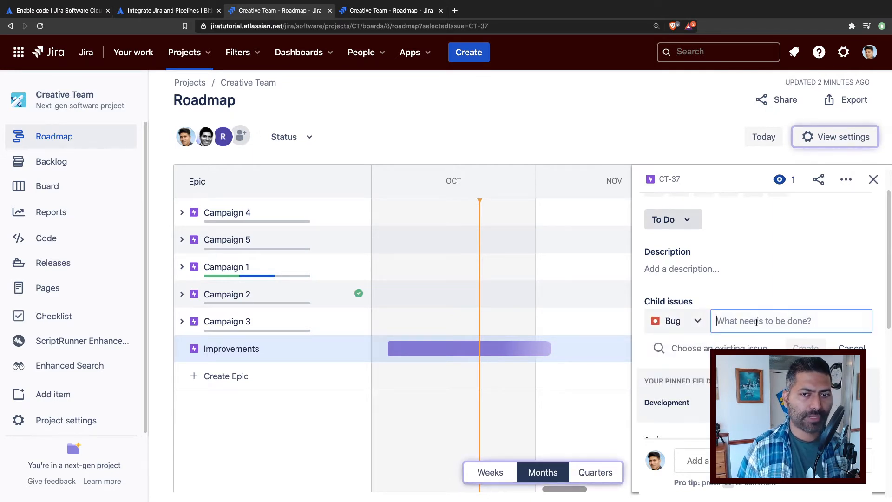
text(Hot)
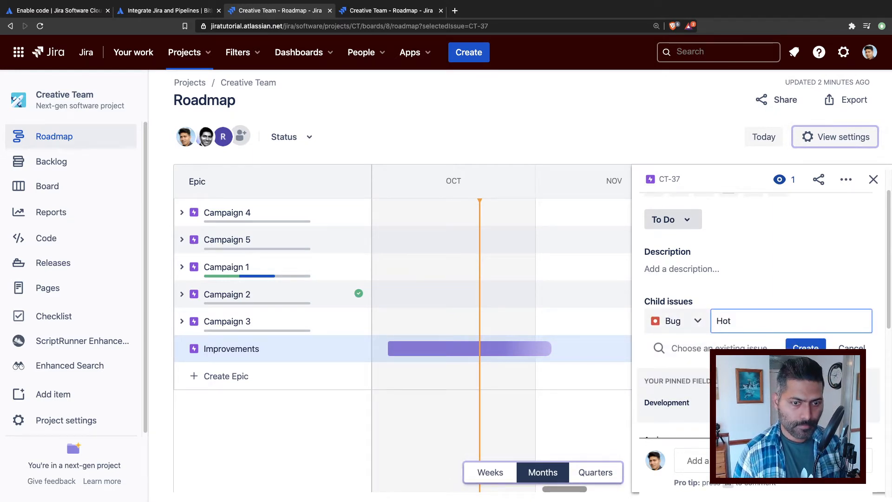
text( fix )
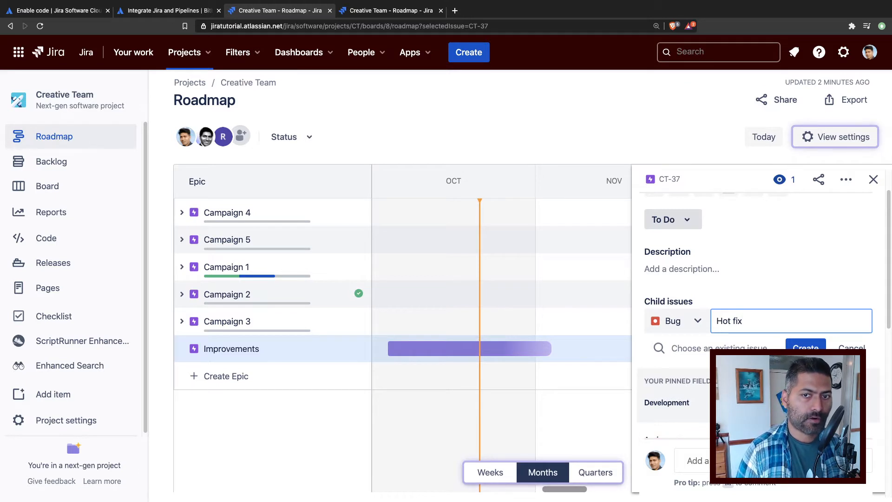
text(of the)
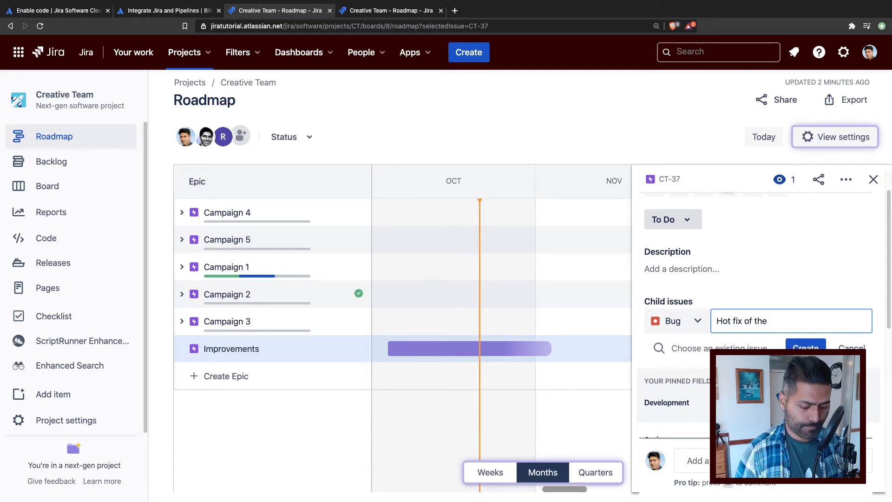
text( API)
key(Return)
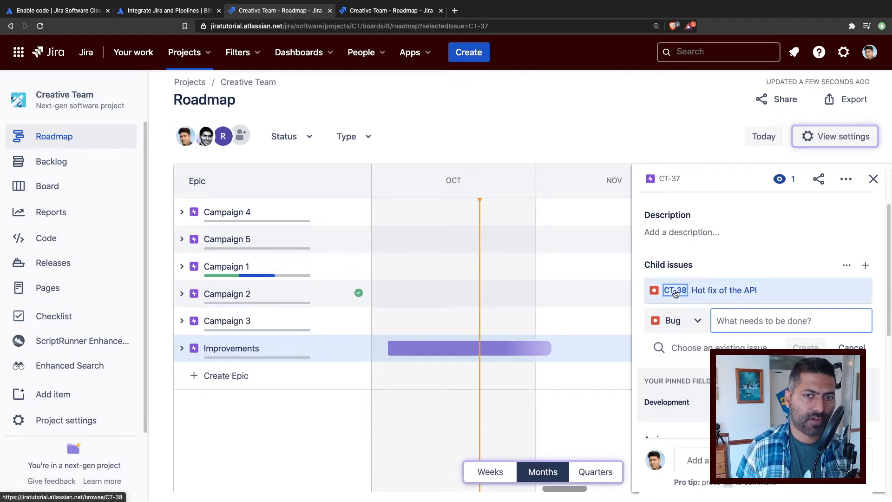
Step: Create a Bugfix branch from master in Bitbucket for the "Hot fix of the API" bug, keeping the suggested name CT-38-hot-fix-of-the-api
click(676, 291)
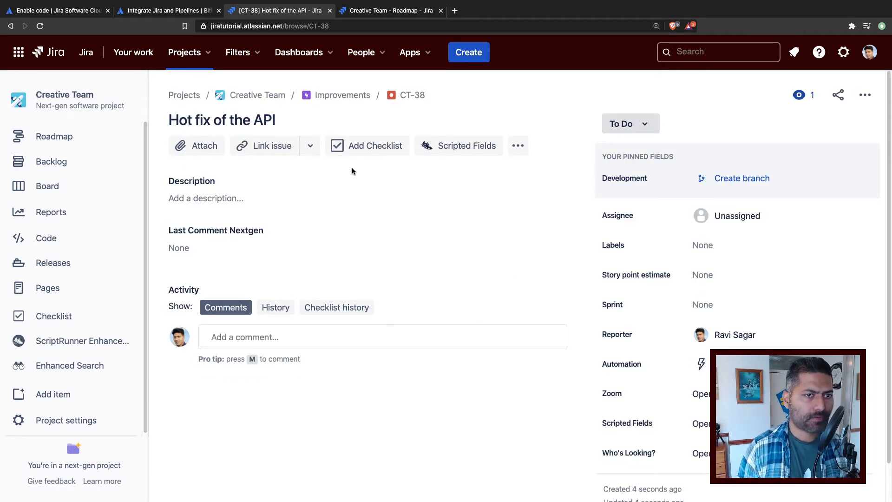
click(749, 182)
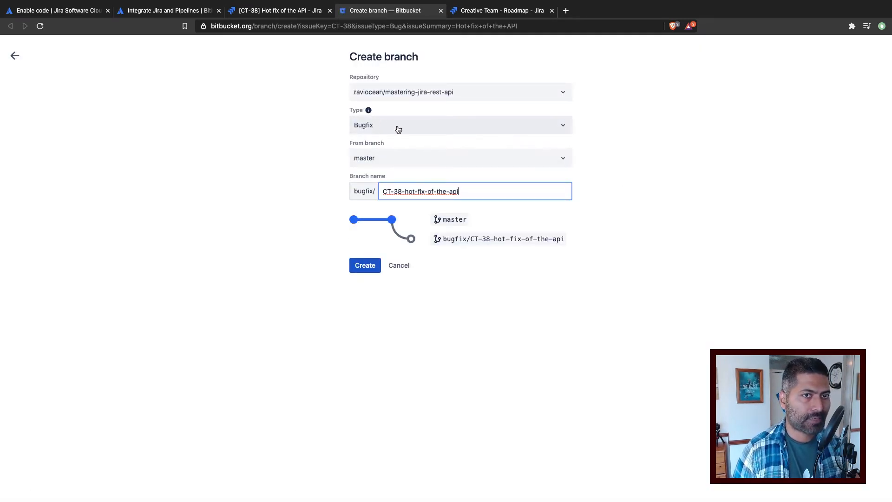
click(396, 126)
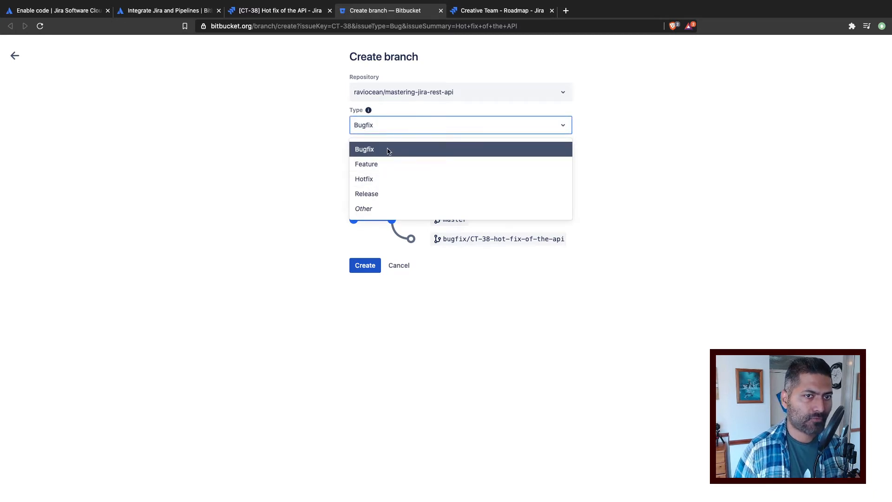
click(677, 137)
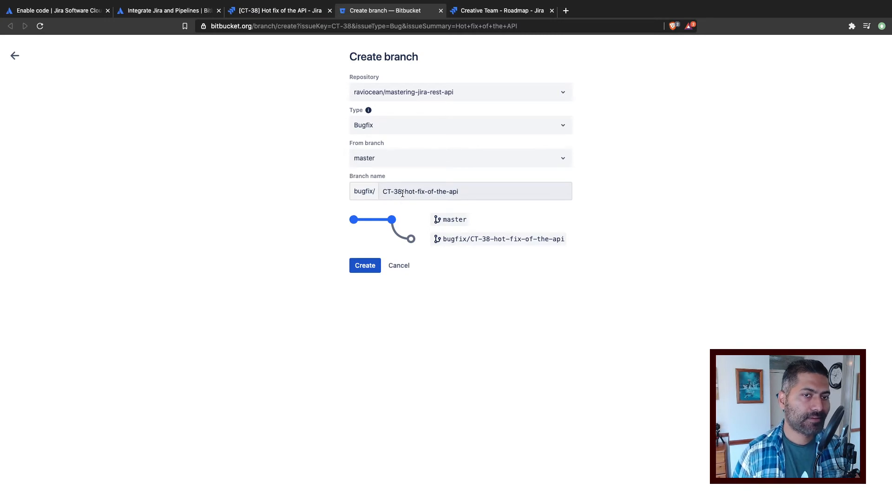
drag(402, 191, 380, 192)
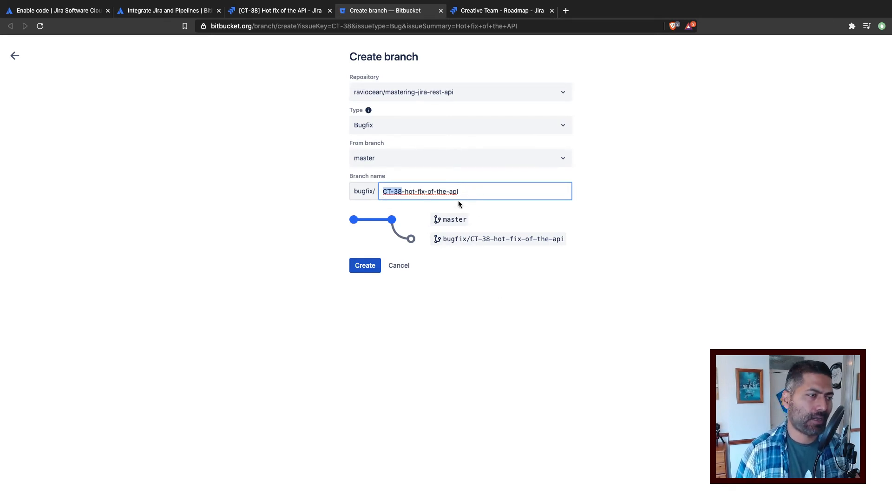
click(371, 266)
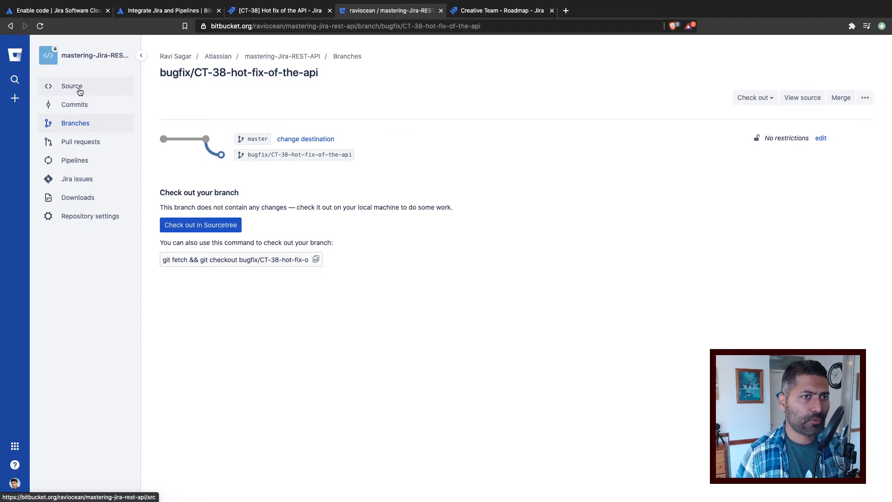
Step: Start adding a new file from the source view of the mastering-Jira-REST-API repository
click(79, 89)
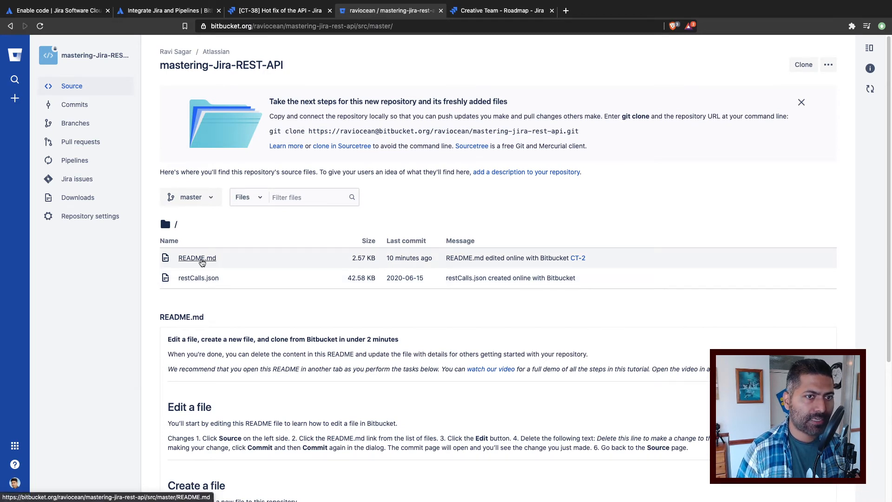
click(829, 65)
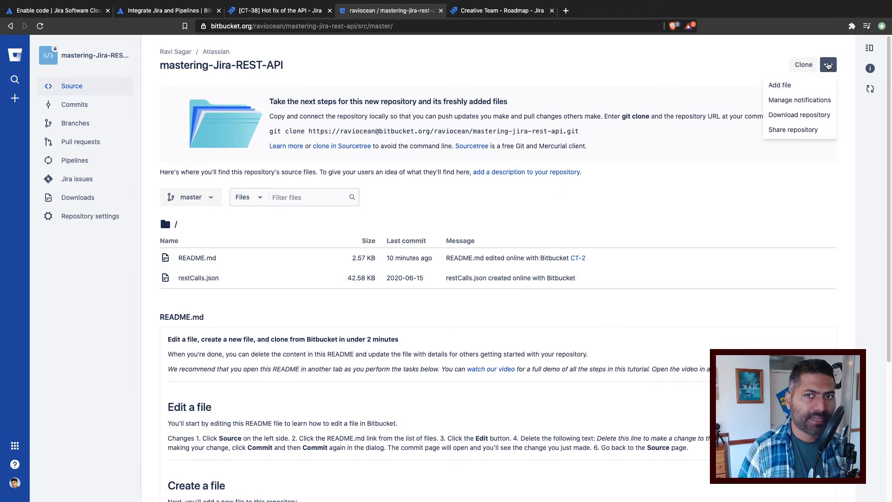
click(788, 85)
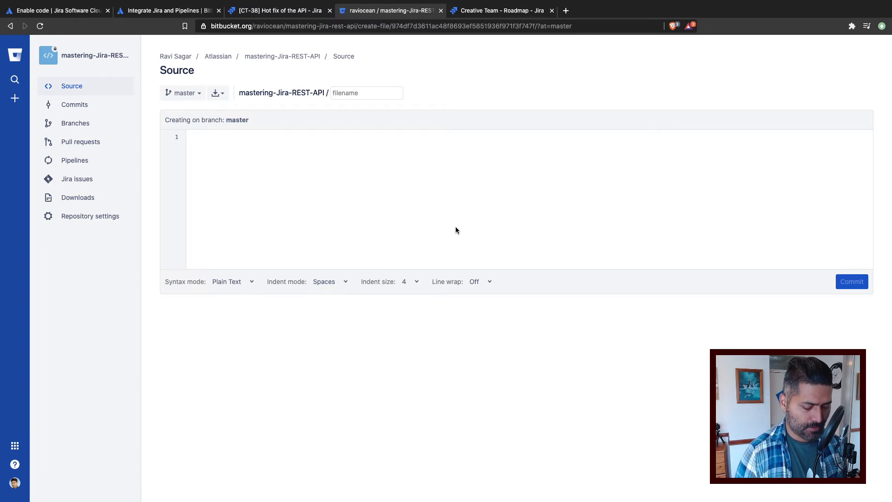
text(bugfix.)
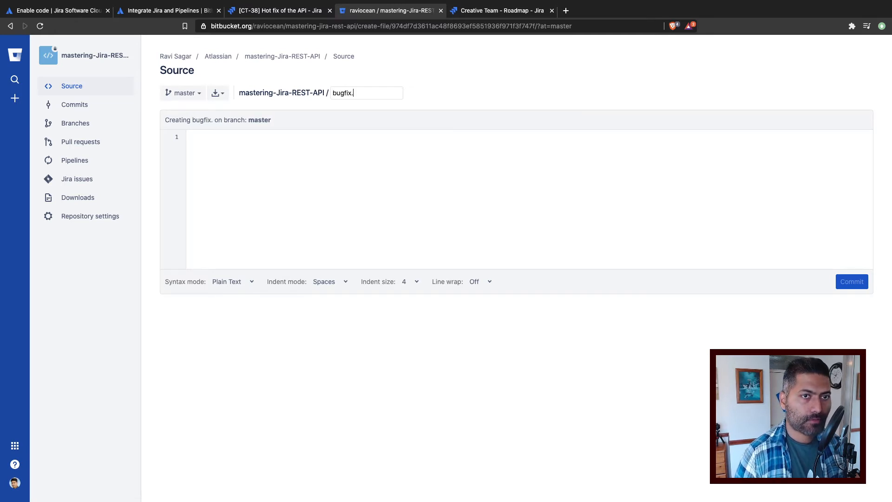
text(java)
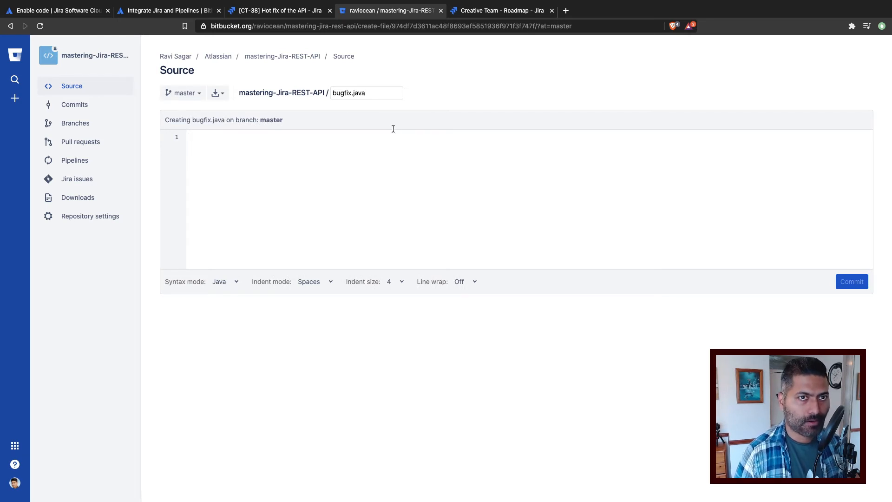
key(BackSpace)
key(BackSpace)
key(BackSpace)
key(BackSpace)
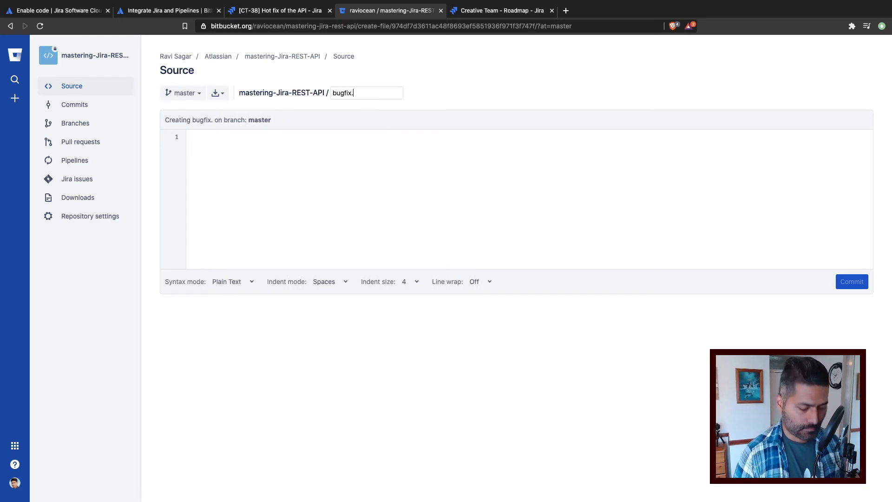
text(tx)
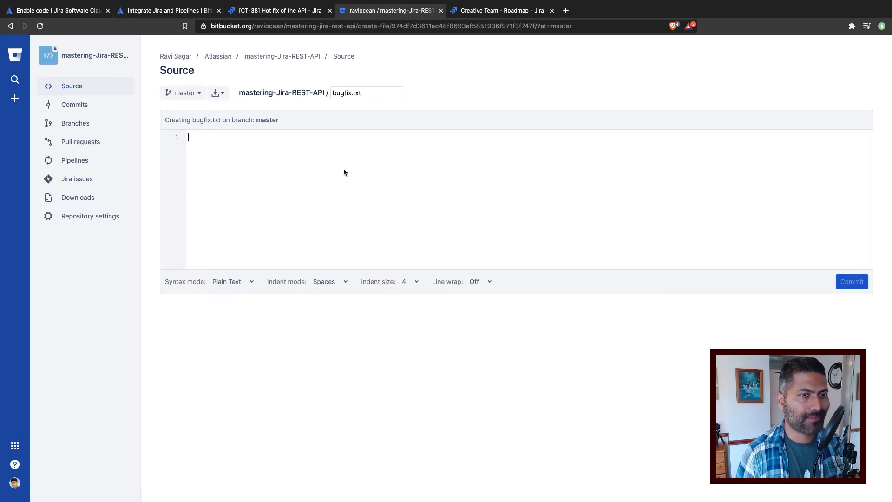
text(This is the f)
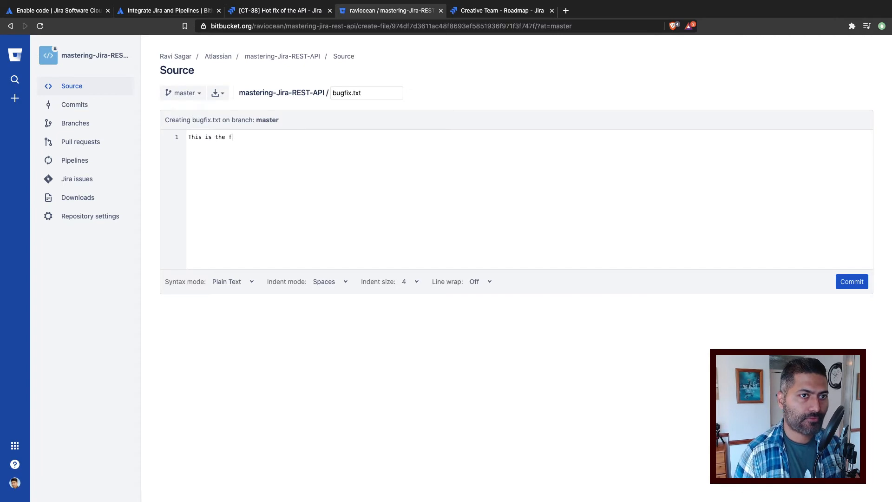
text(ile in m)
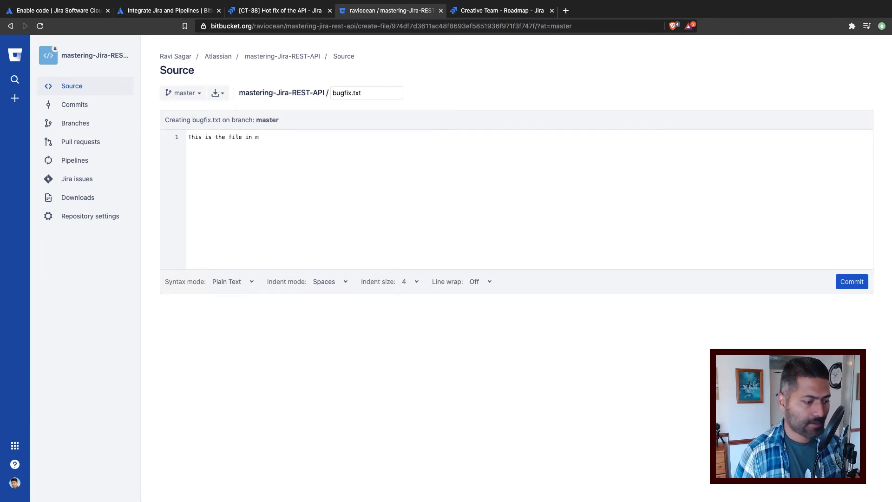
text(y branch)
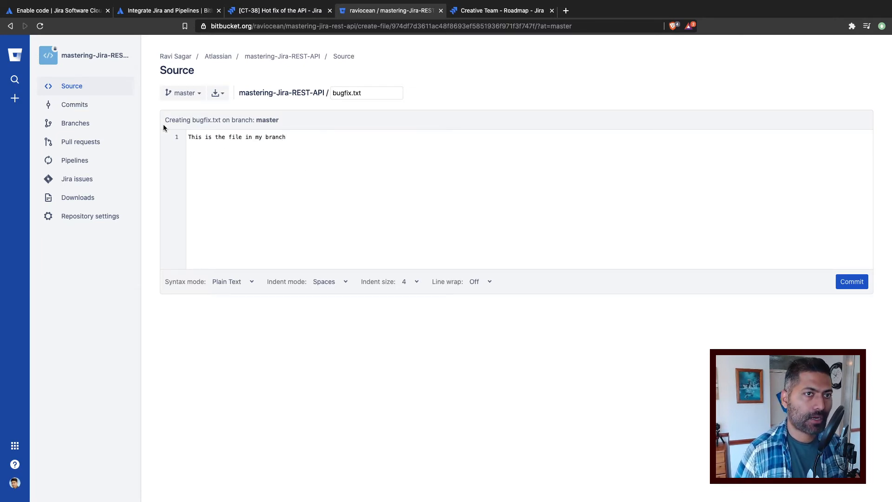
Step: Switch the new file's target branch to bugfix/CT-38-hot-fix-of-the-api, discarding the draft on master
click(196, 93)
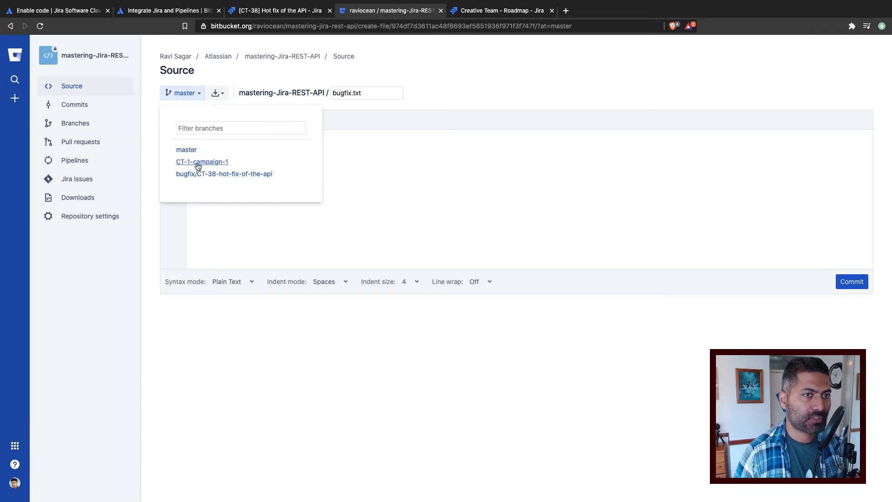
click(233, 174)
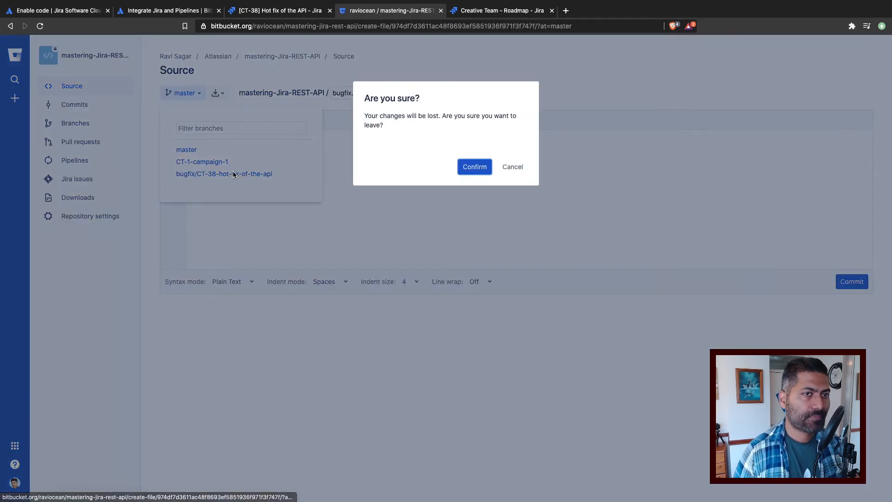
click(482, 166)
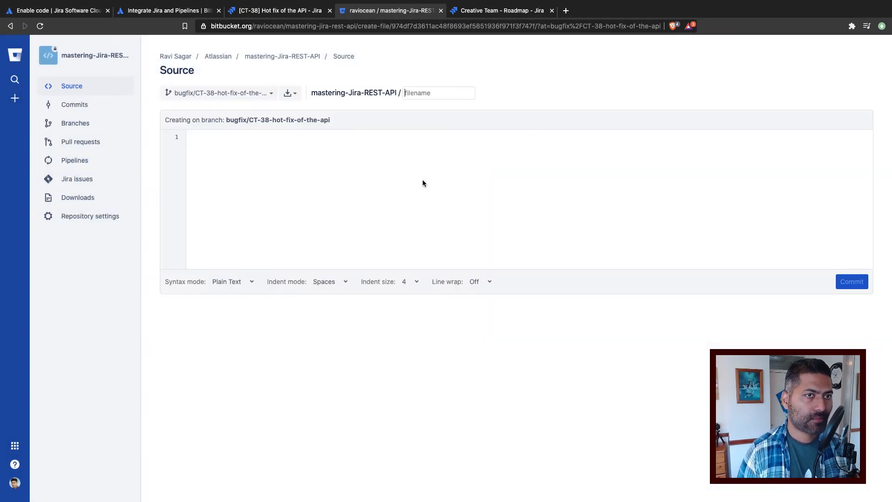
Step: Name the new file bugfix.txt and enter "This is my fix" as its content
click(435, 90)
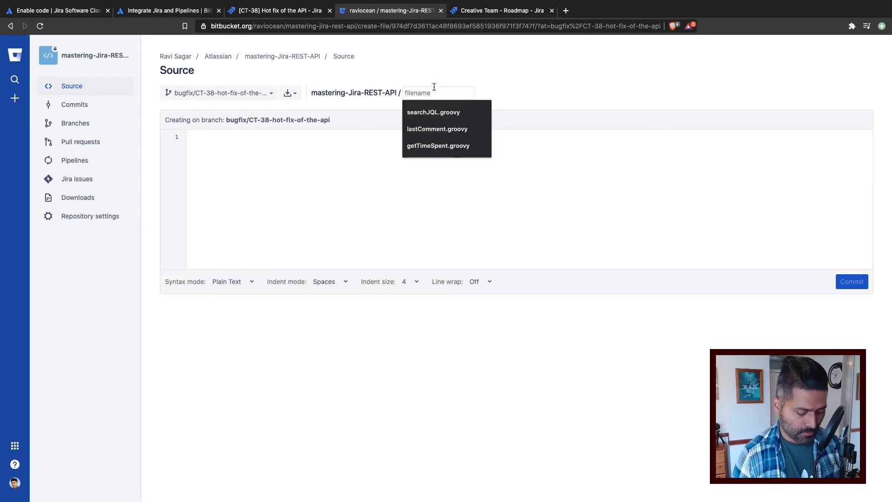
text(bugfix.t)
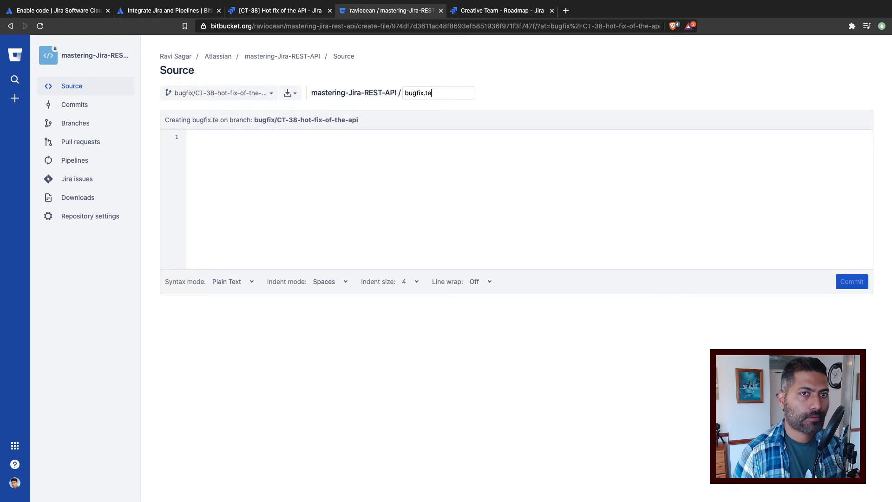
text(xt)
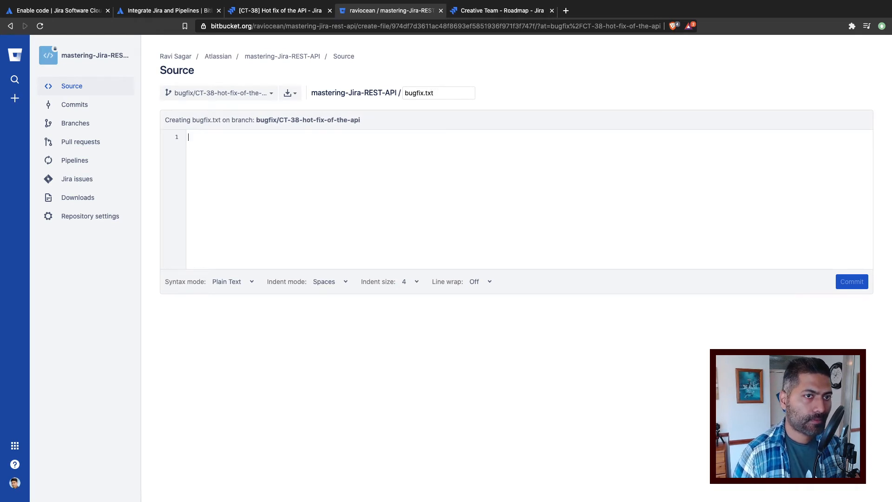
text(This is my fix)
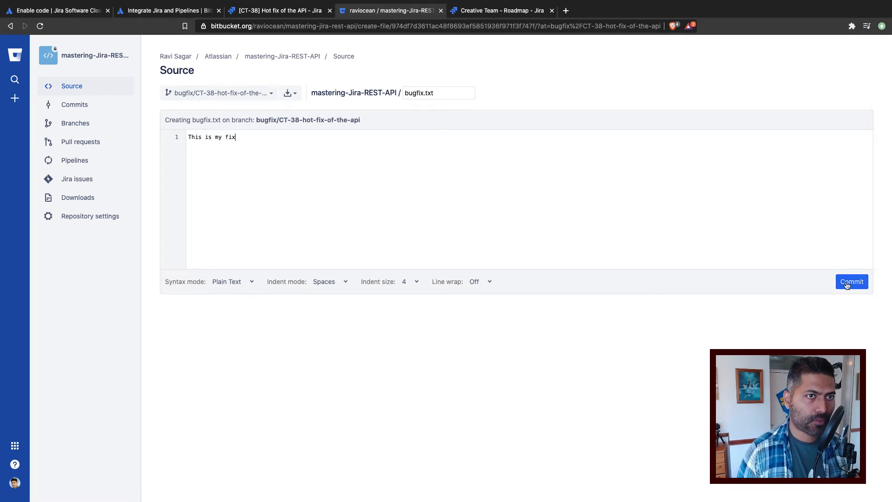
Step: Commit bugfix.txt with the default commit message and create a pull request for the change, without adding reviewers
click(847, 284)
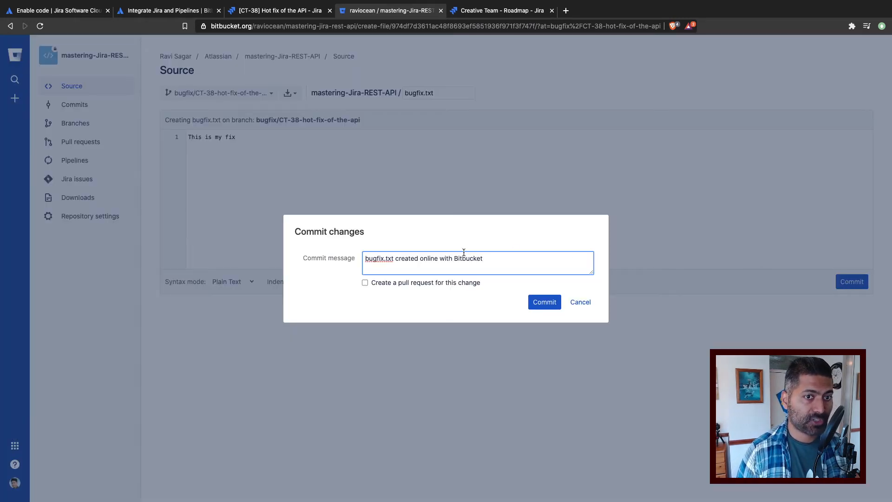
click(366, 283)
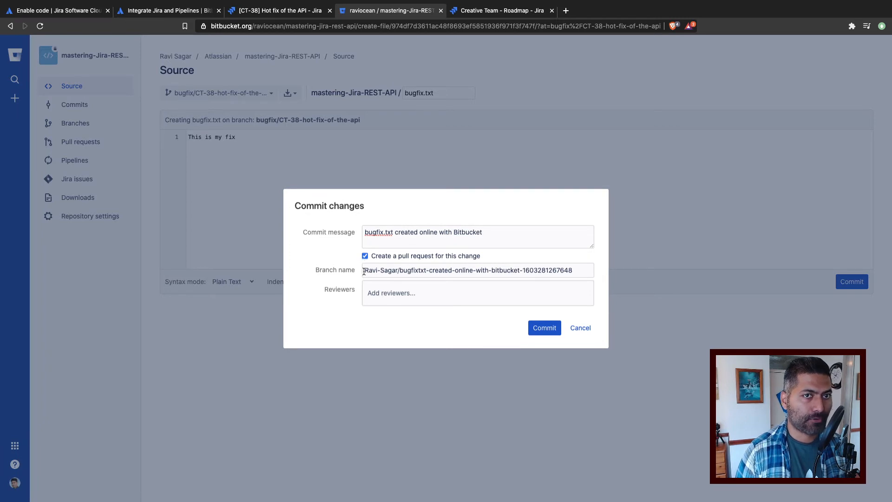
click(520, 240)
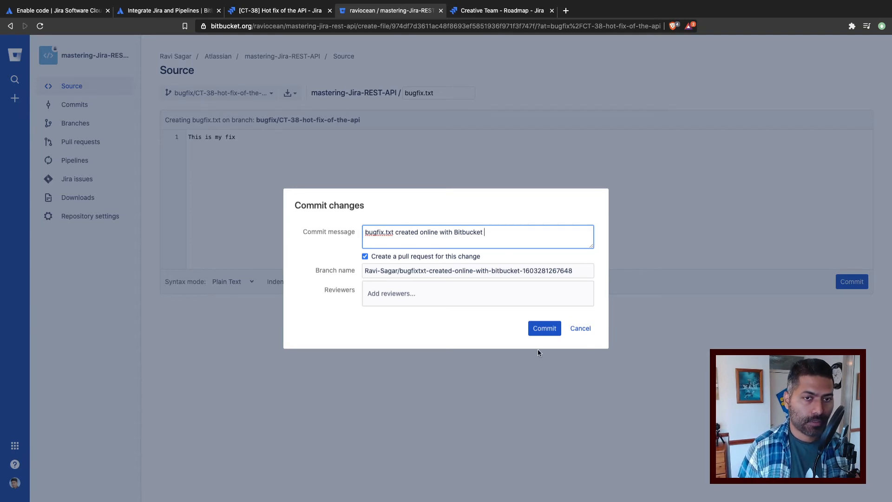
click(543, 327)
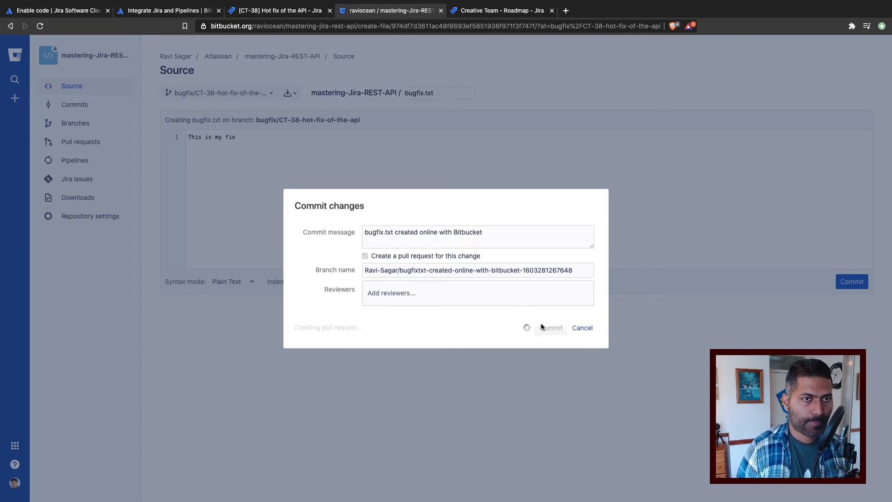
click(514, 167)
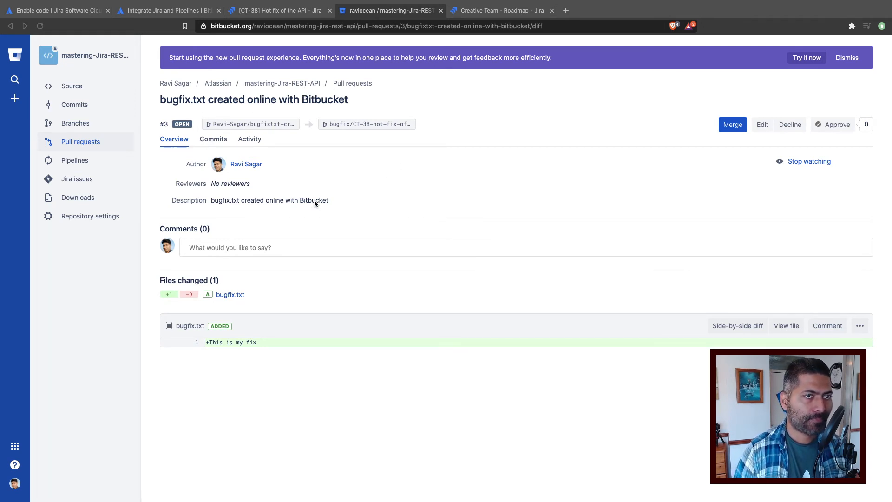
Step: Check the pull request's commits and activity, and merge it into bugfix/CT-38-hot-fix-of-the-api using Merge commit with the source branch closed
click(215, 144)
click(241, 144)
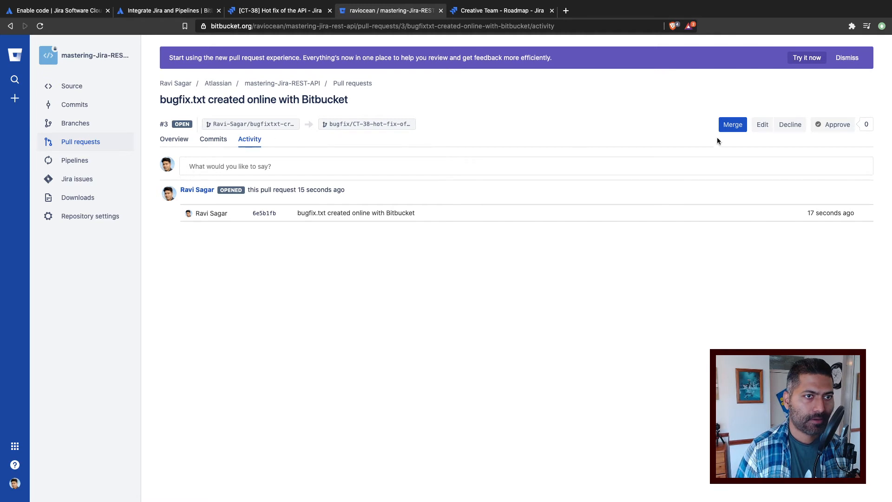
click(730, 128)
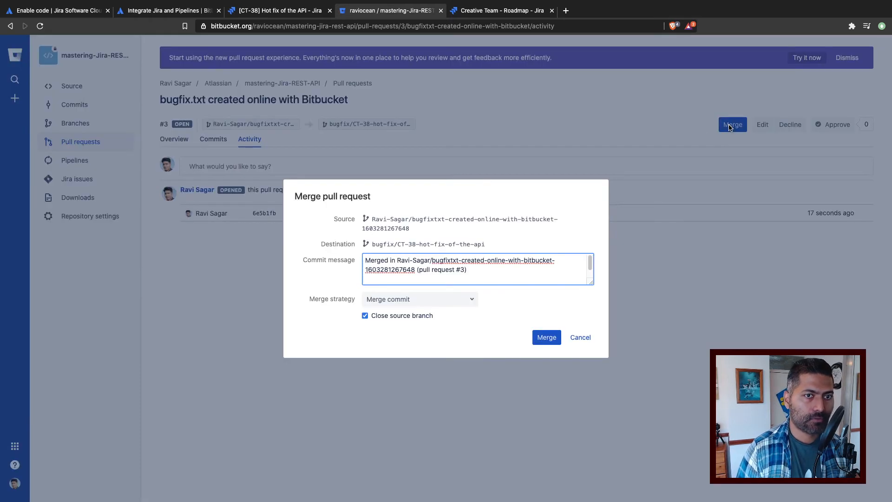
click(547, 338)
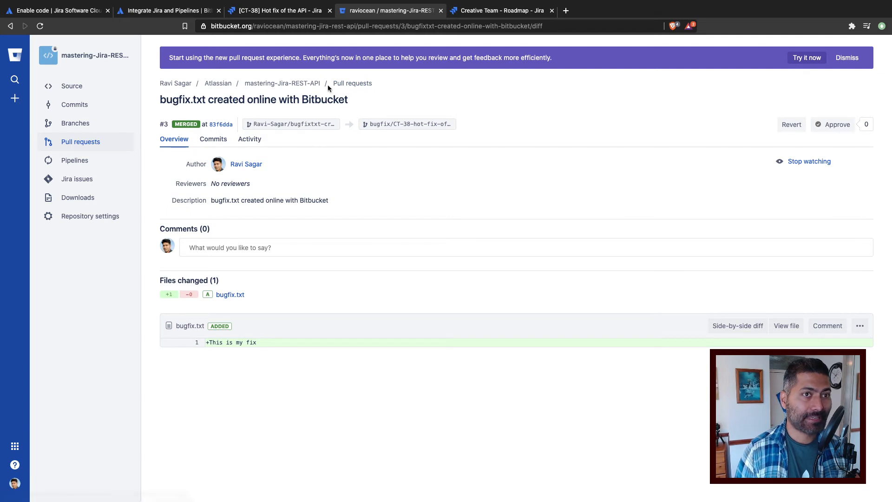
Step: Switch to Jira, reload the "Hot fix of the API" bug and examine the branches and commits in its Development details
click(286, 10)
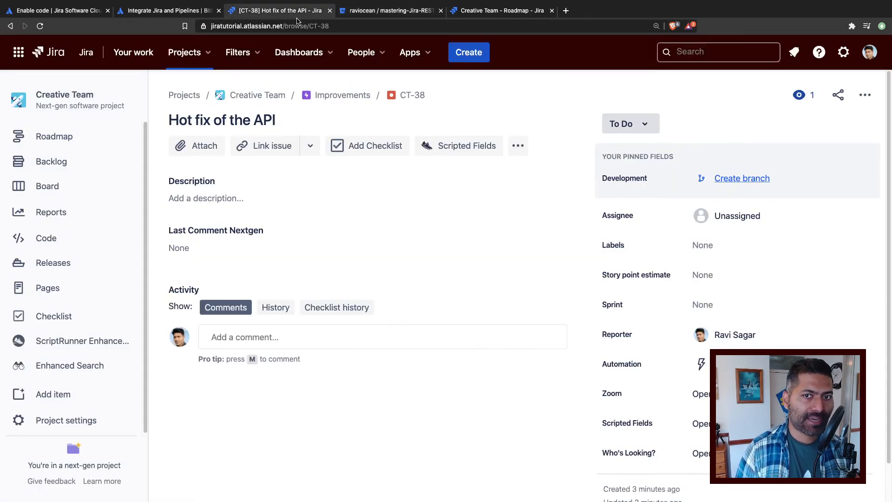
click(40, 26)
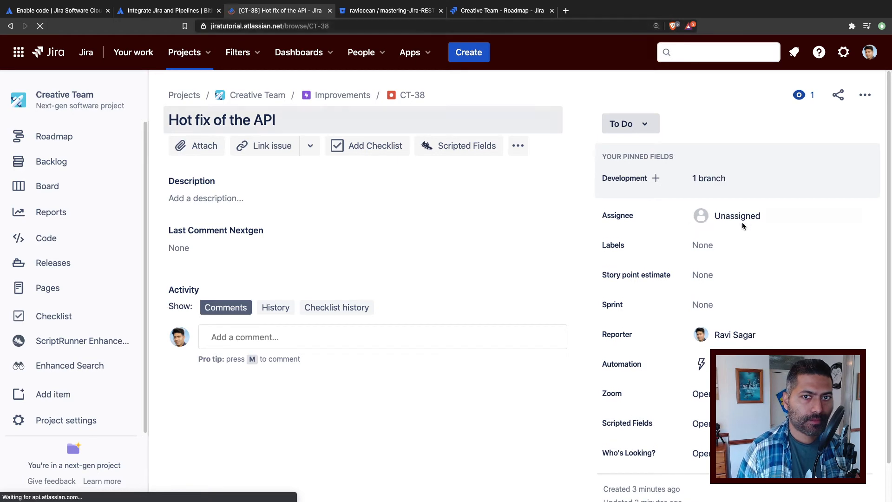
click(711, 179)
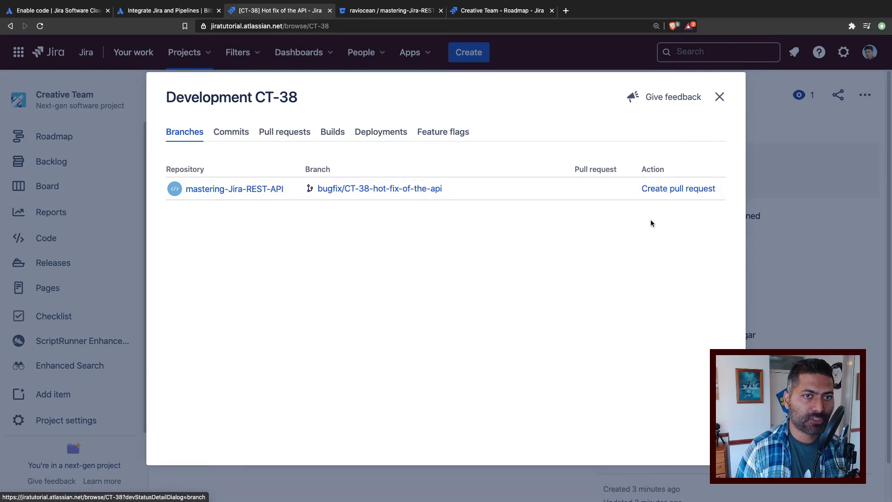
click(719, 98)
click(705, 180)
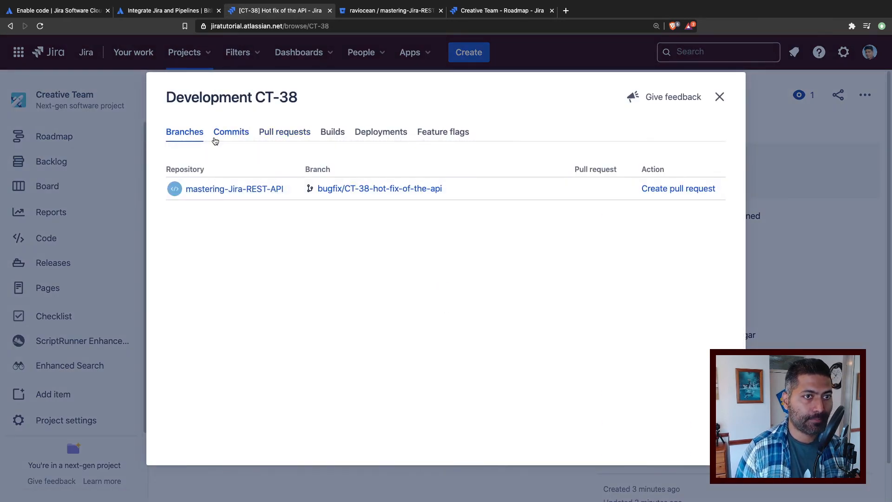
click(231, 135)
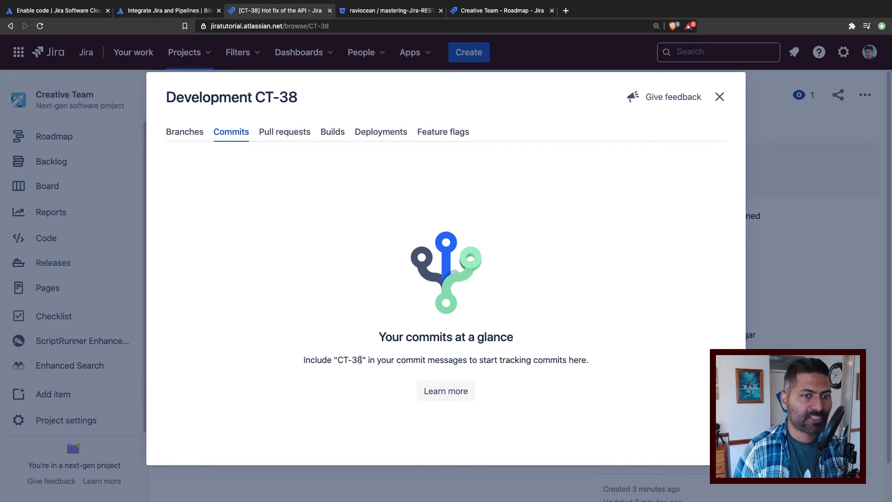
drag(363, 360, 336, 359)
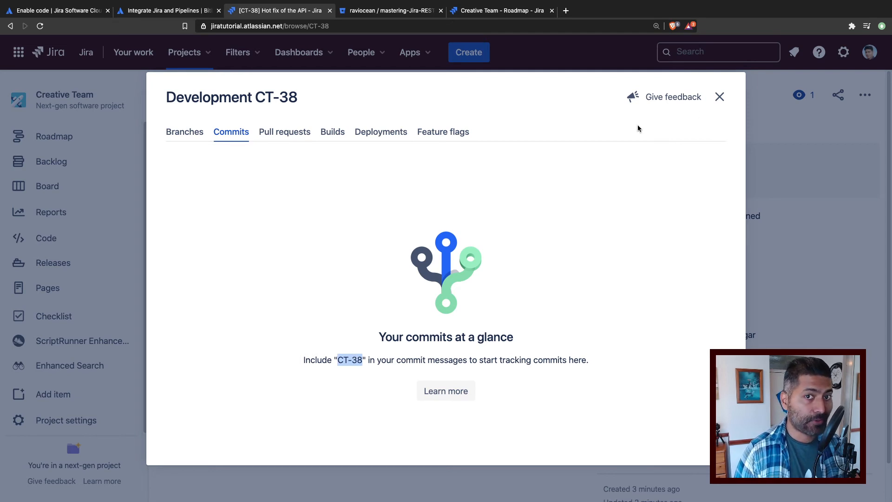
click(720, 97)
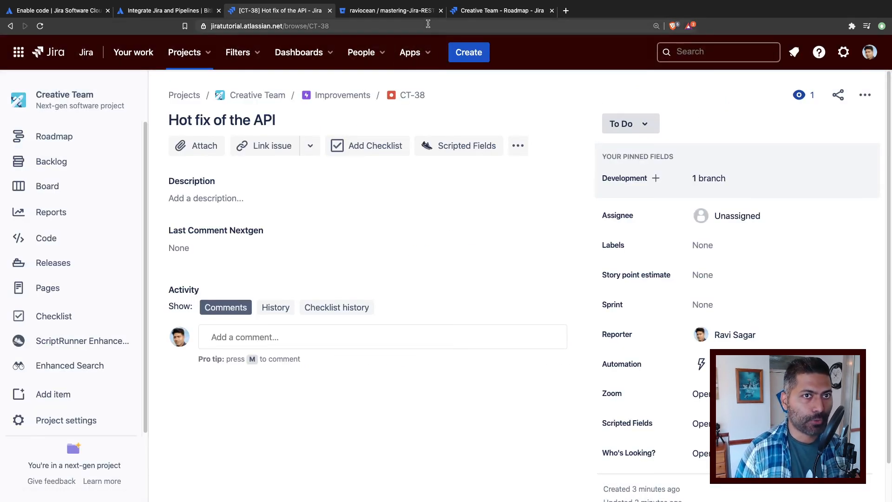
Step: Return to the Bitbucket repository and look through its source and its list of branches
click(407, 14)
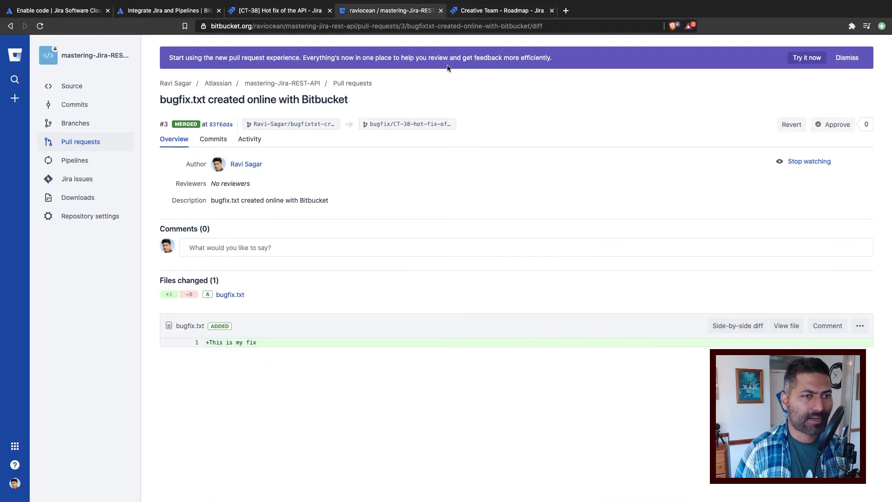
click(83, 88)
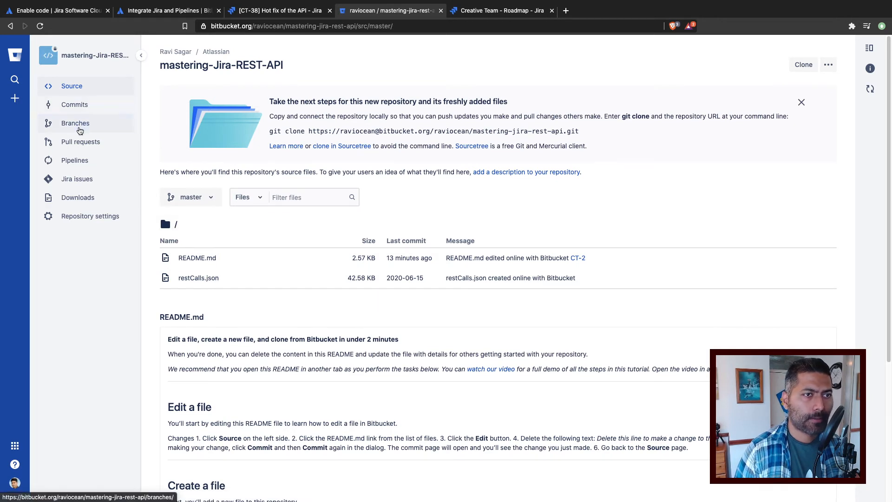
click(80, 130)
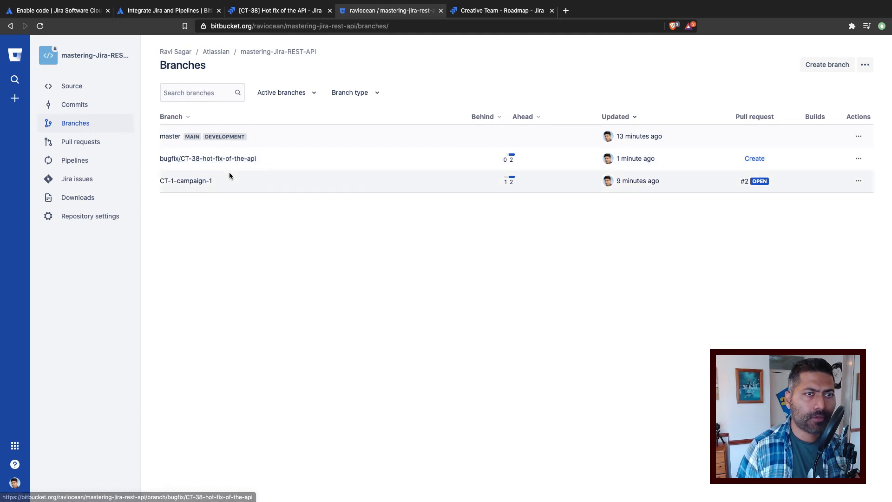
Step: Open README.md on the master branch for editing and delete the words "Good." under Create a file and "Changes" under Edit a file
click(216, 160)
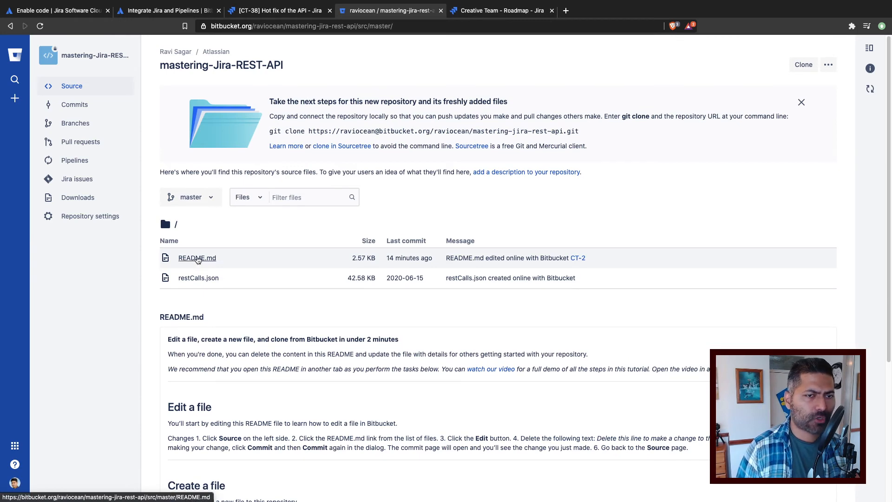
click(197, 258)
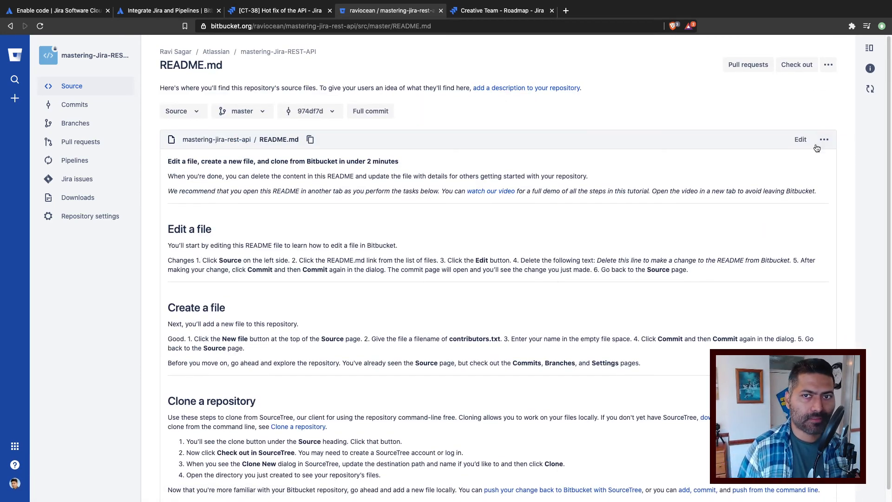
click(802, 140)
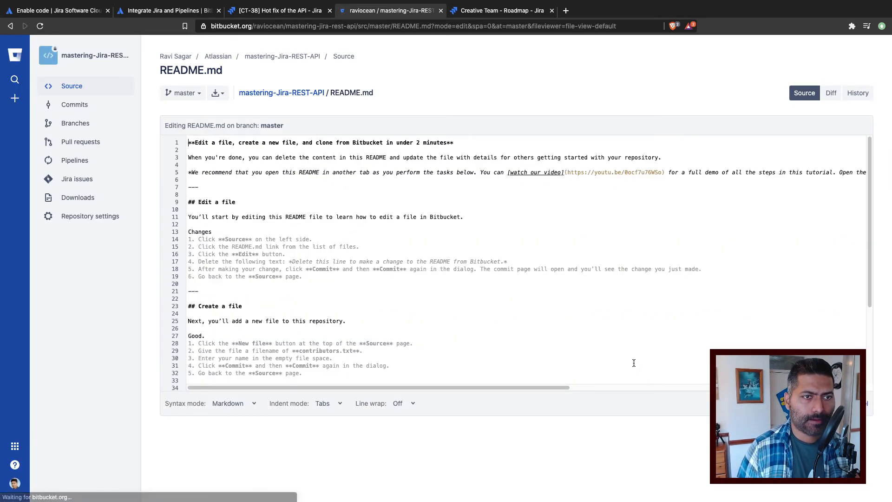
scroll(606, 385, down, 5)
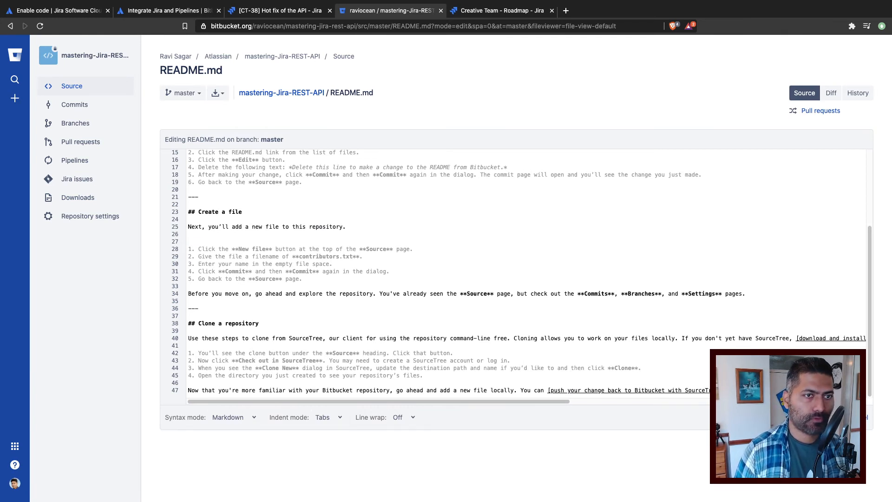
scroll(327, 256, up, 3)
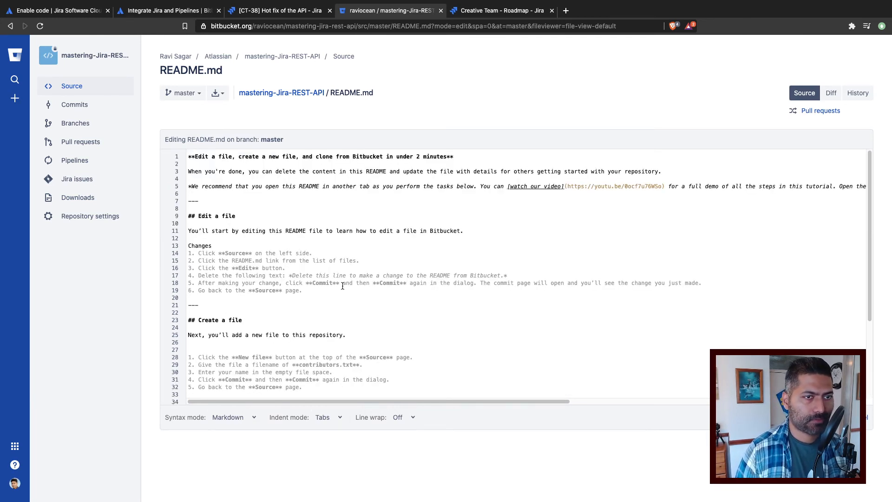
double_click(216, 248)
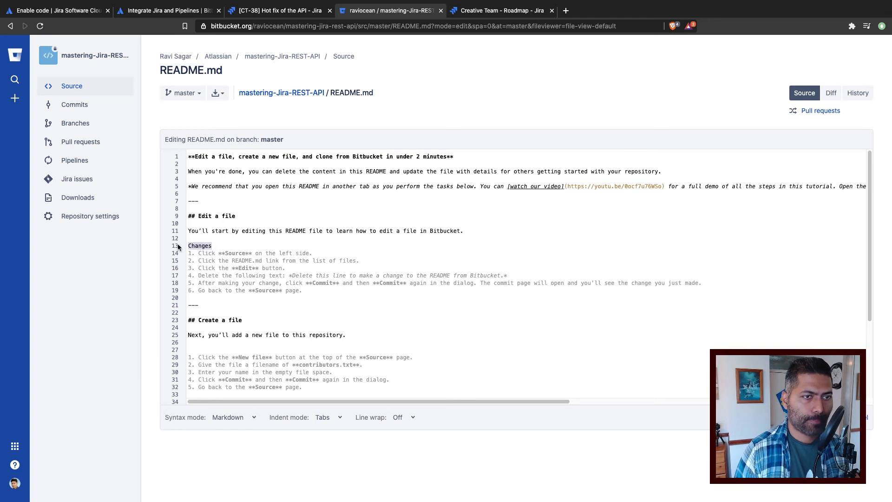
key(BackSpace)
Step: Add the line "Changes" at the end of README.md, separated from the last paragraph by a blank line
scroll(278, 277, down, 3)
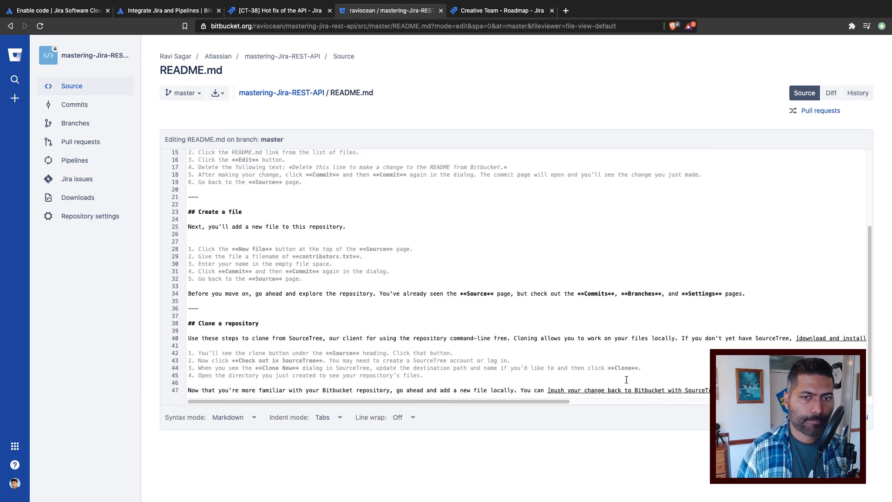
scroll(361, 384, right, 10)
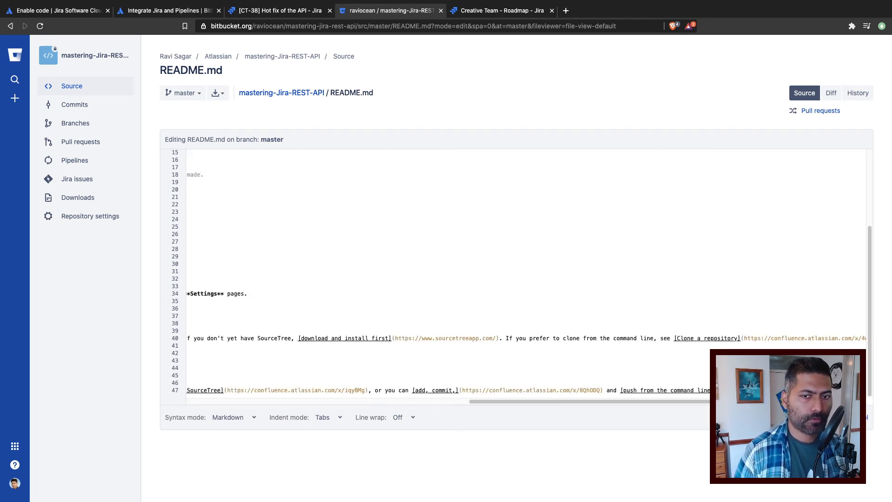
key(Return)
key(Return)
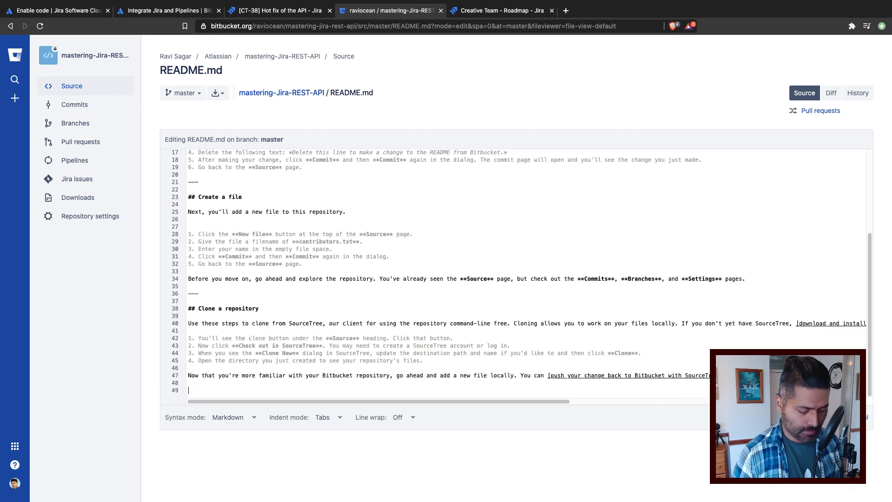
text(Changes)
Step: Commit the README.md edit to master with the message "README.md edited online with Bitbucket CT-38", without creating a pull request
click(822, 417)
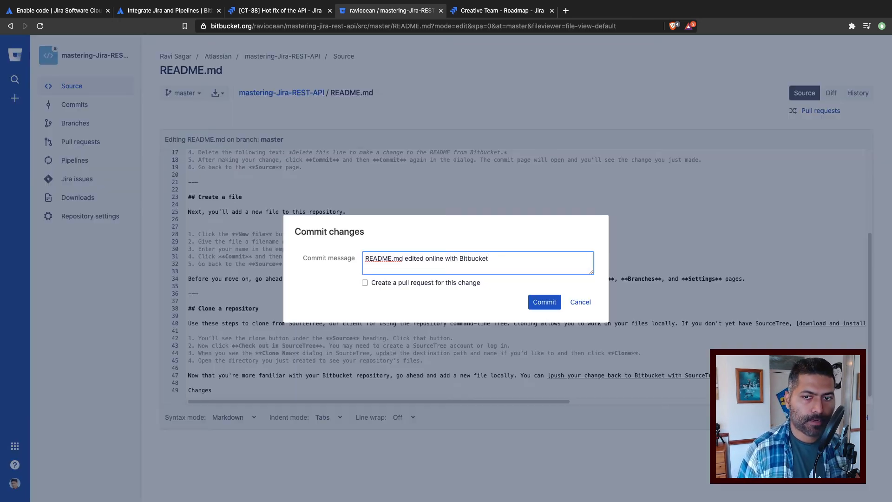
click(530, 262)
text(CT-38)
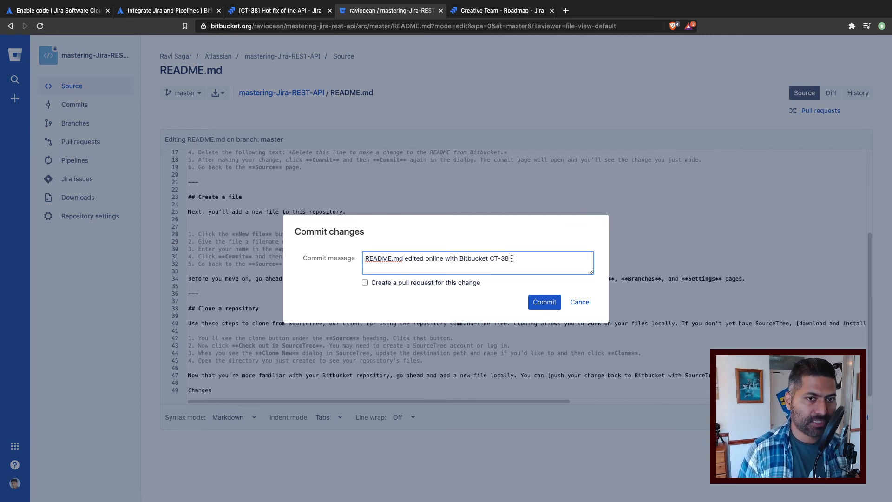
click(553, 303)
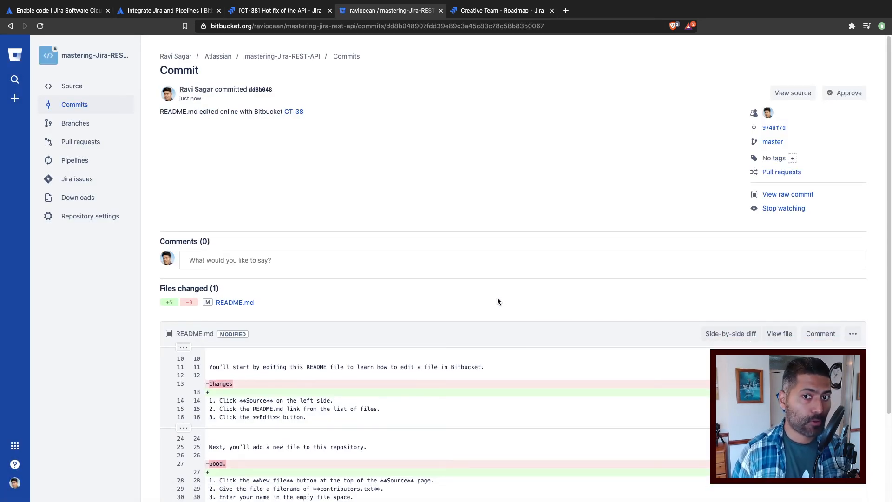
Step: Switch to Jira, reload the "Hot fix of the API" bug and examine the commits and pull requests in its Development details
click(274, 10)
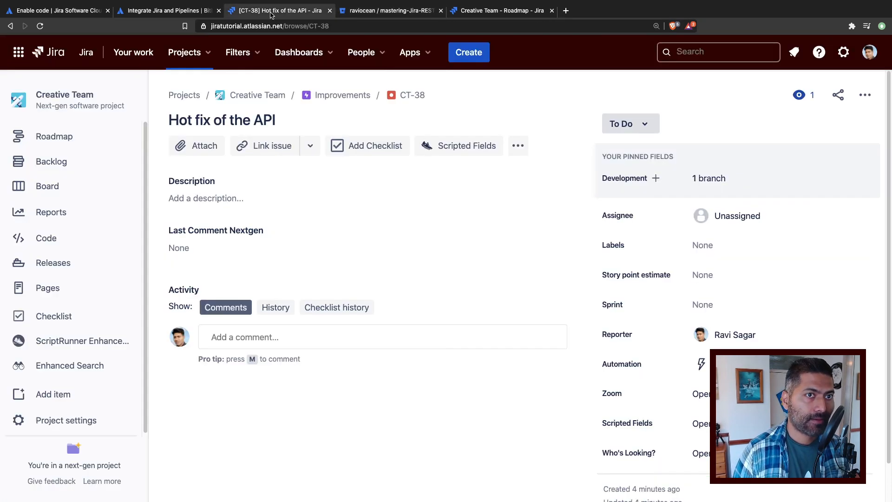
click(40, 26)
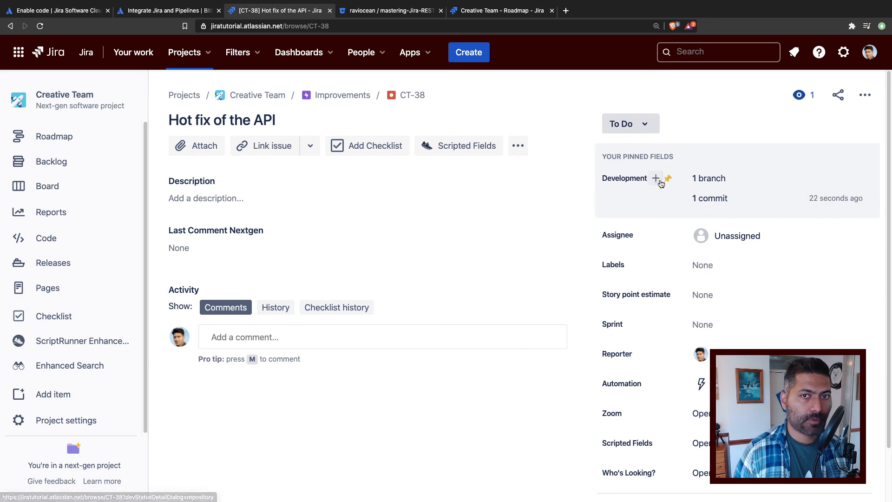
click(713, 203)
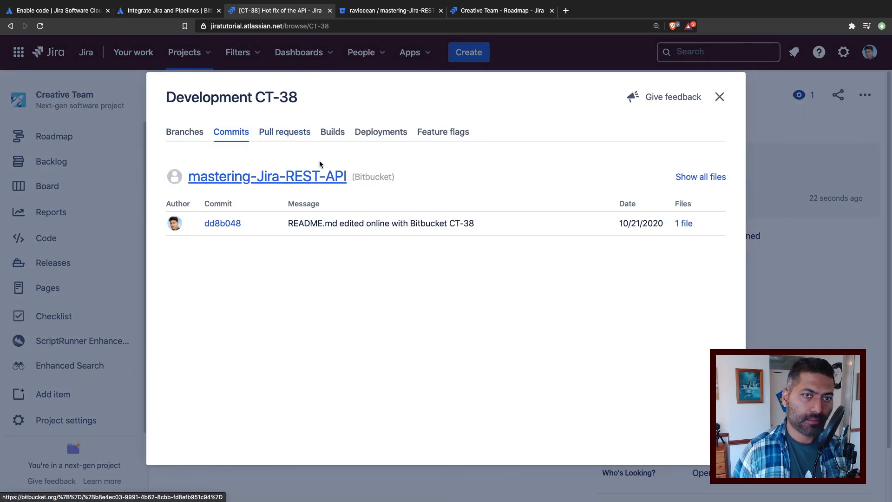
click(287, 137)
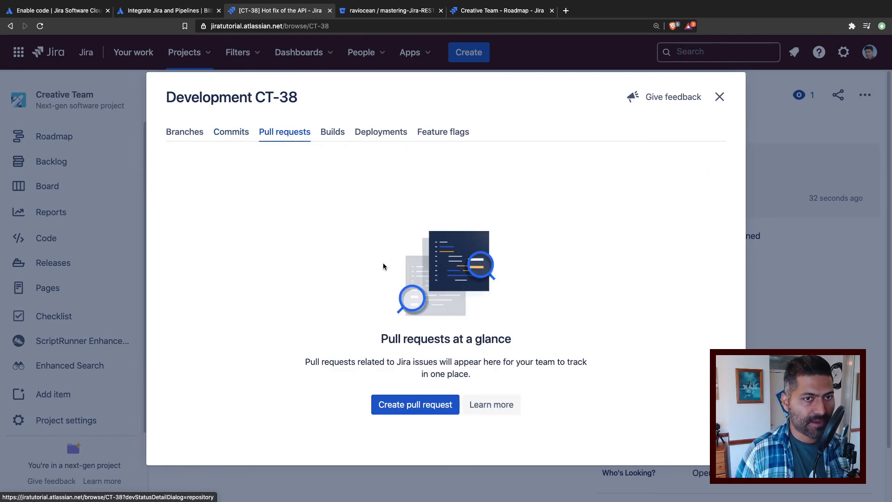
Step: Look through the integrations offered for builds, deployments and feature flags in the CT-38 Development details, and close the dialog
click(330, 134)
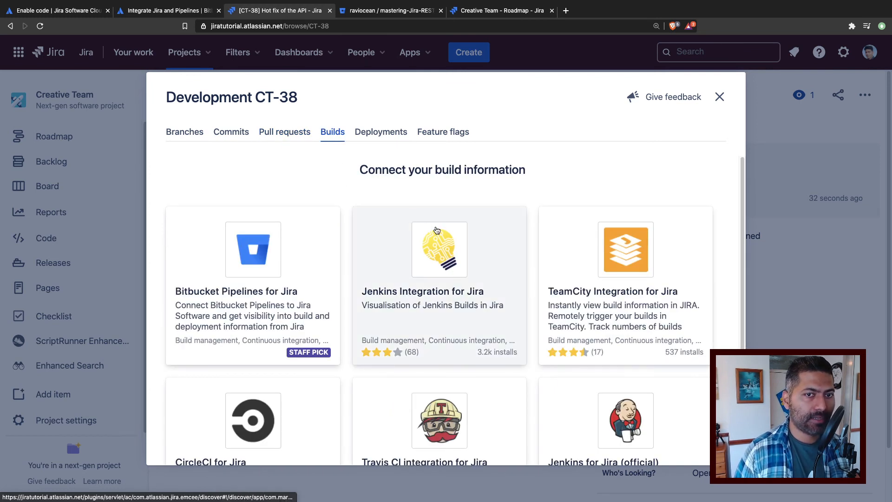
scroll(437, 227, down, 2)
scroll(437, 230, down, 1)
scroll(436, 231, up, 2)
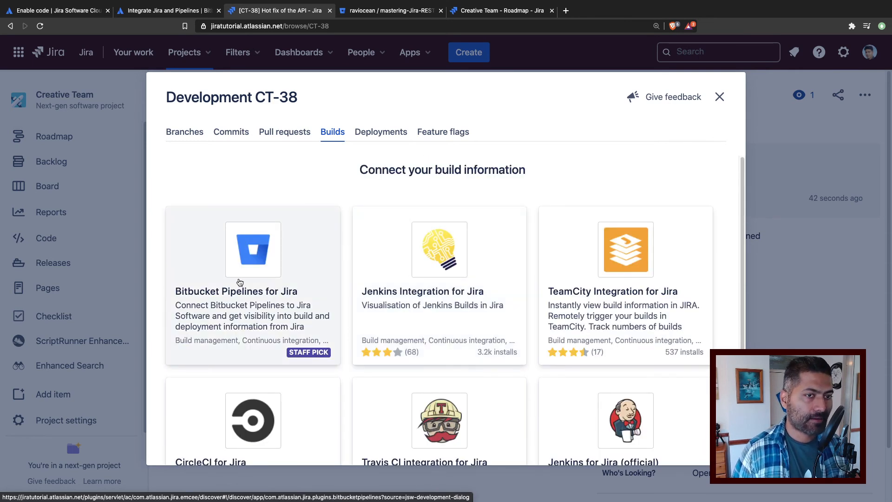
click(386, 134)
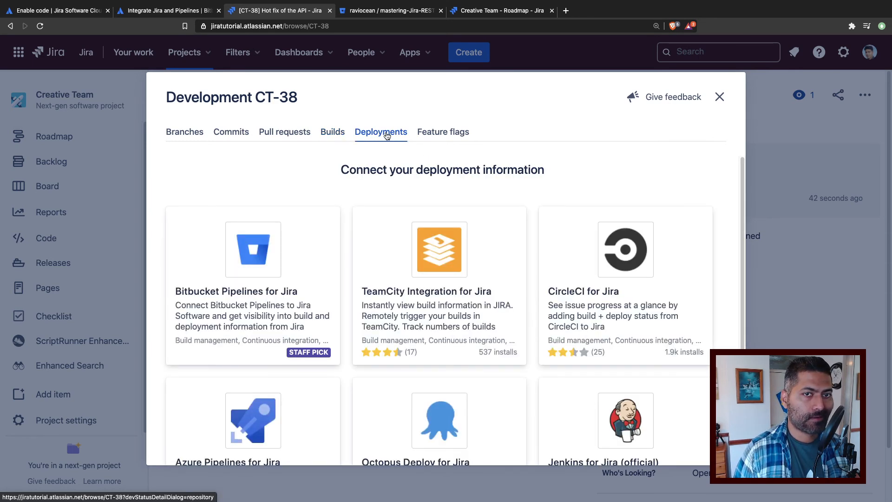
click(449, 134)
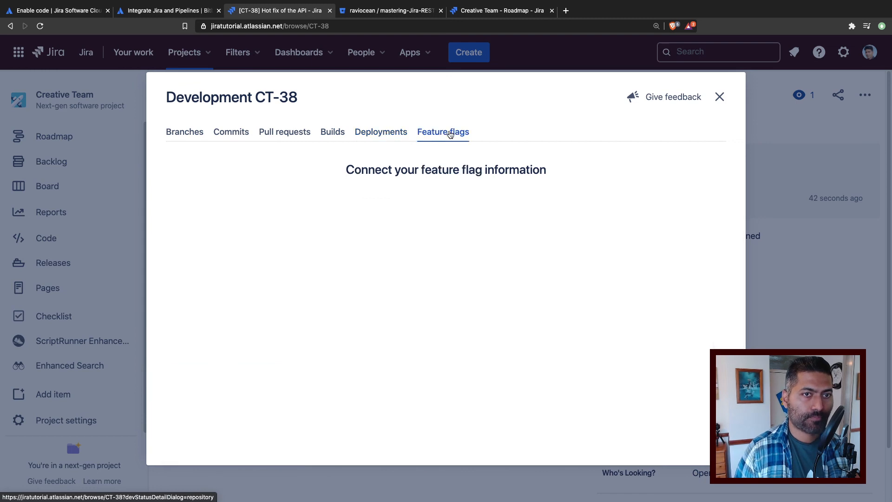
click(720, 97)
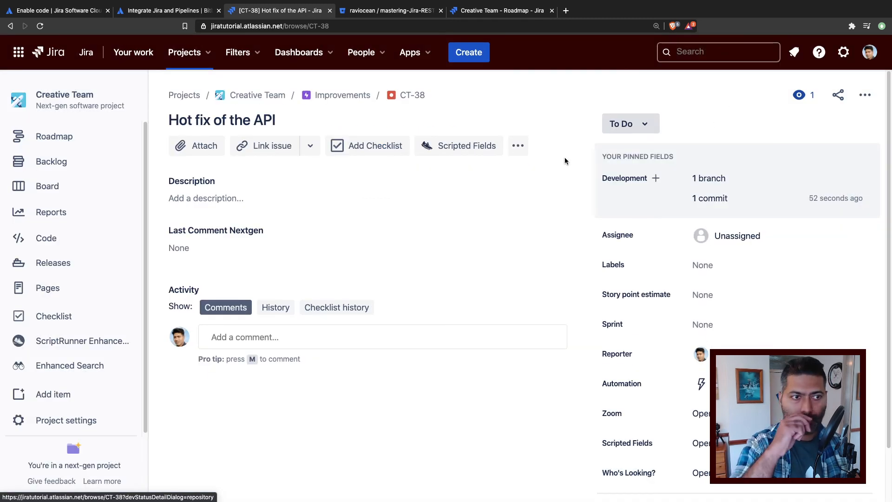